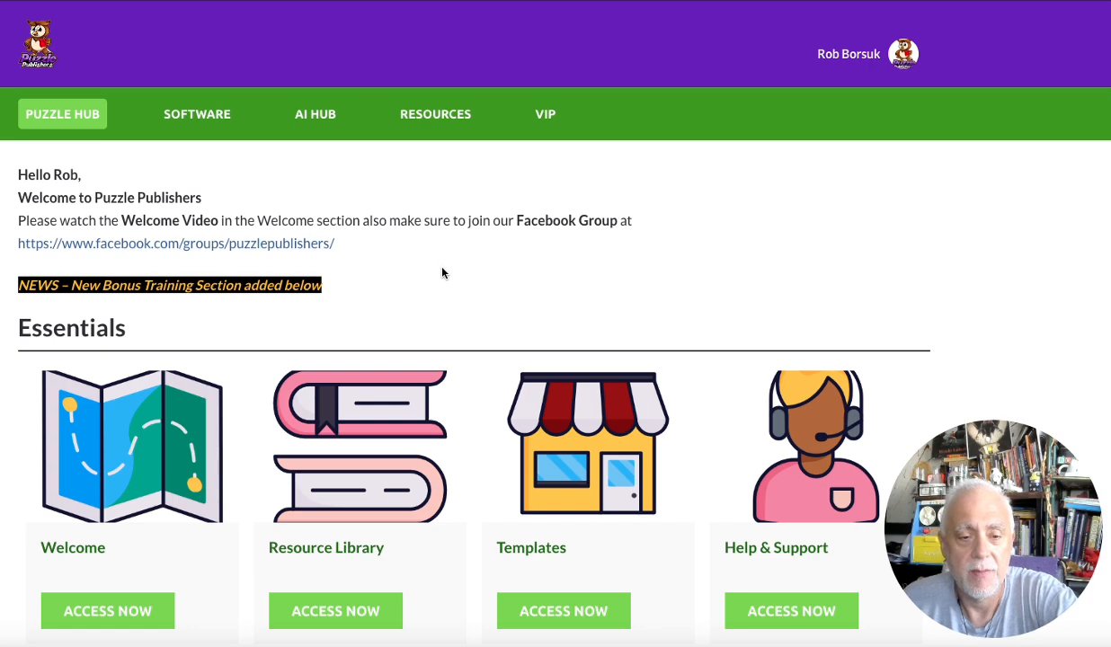
- Open the Puzzle Suite Software Monthly Access area under Software and Training
scroll(442, 273, down, 5)
scroll(441, 273, down, 1)
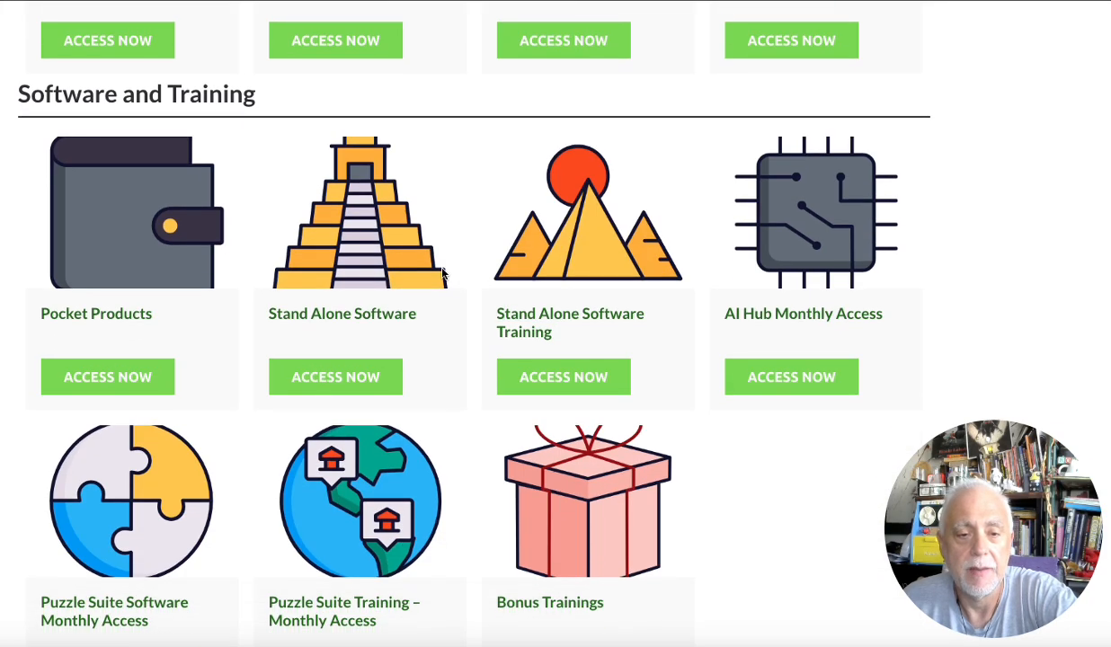
scroll(257, 347, down, 1)
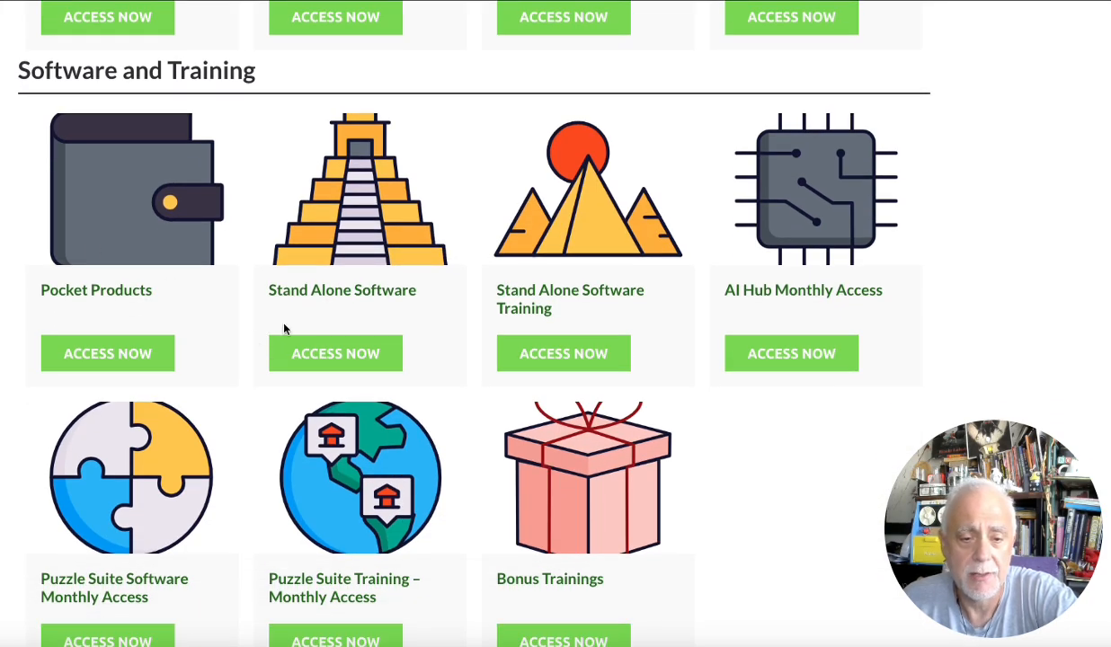
scroll(178, 589, down, 1)
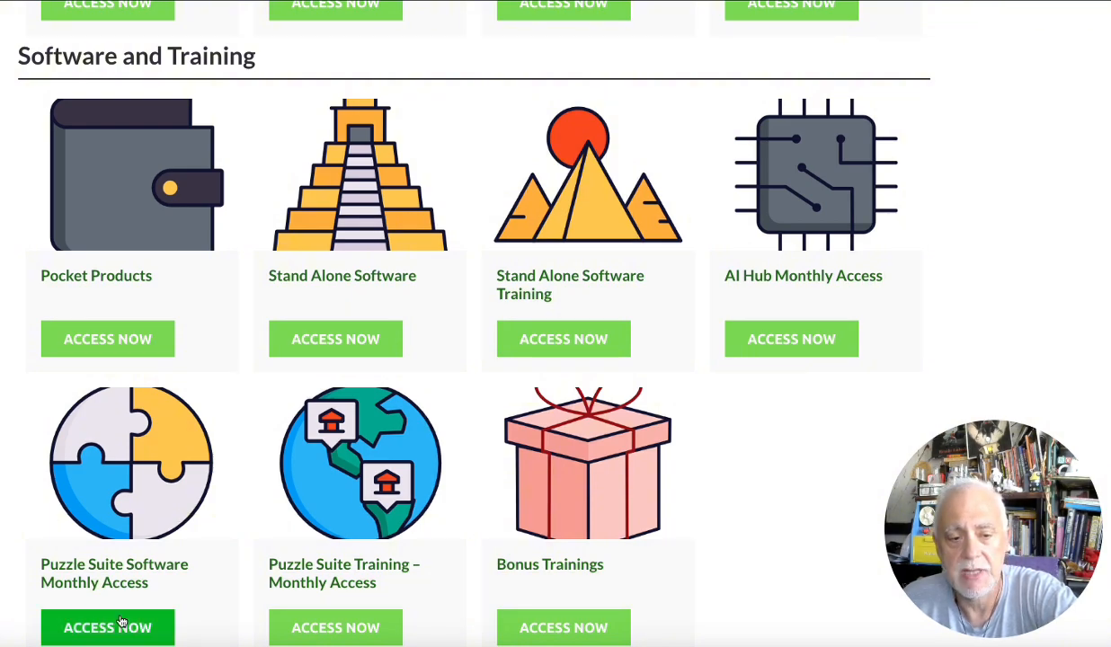
scroll(141, 552, down, 3)
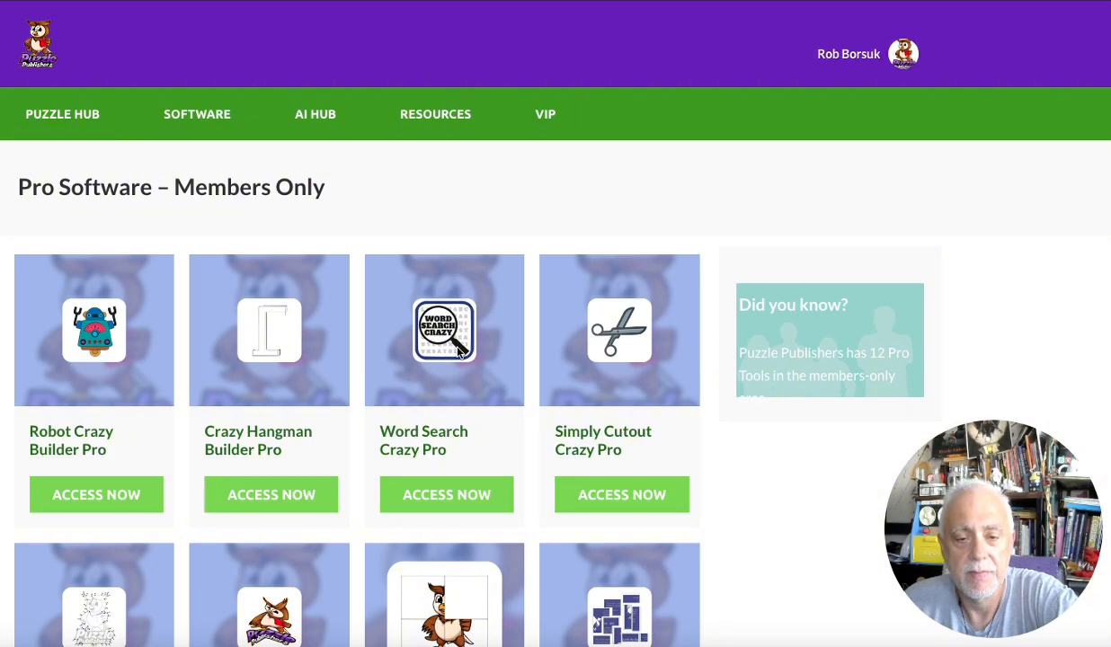
- Open Mandala Crazy Pro from the members-only Pro software collection
scroll(449, 346, down, 6)
scroll(461, 360, down, 1)
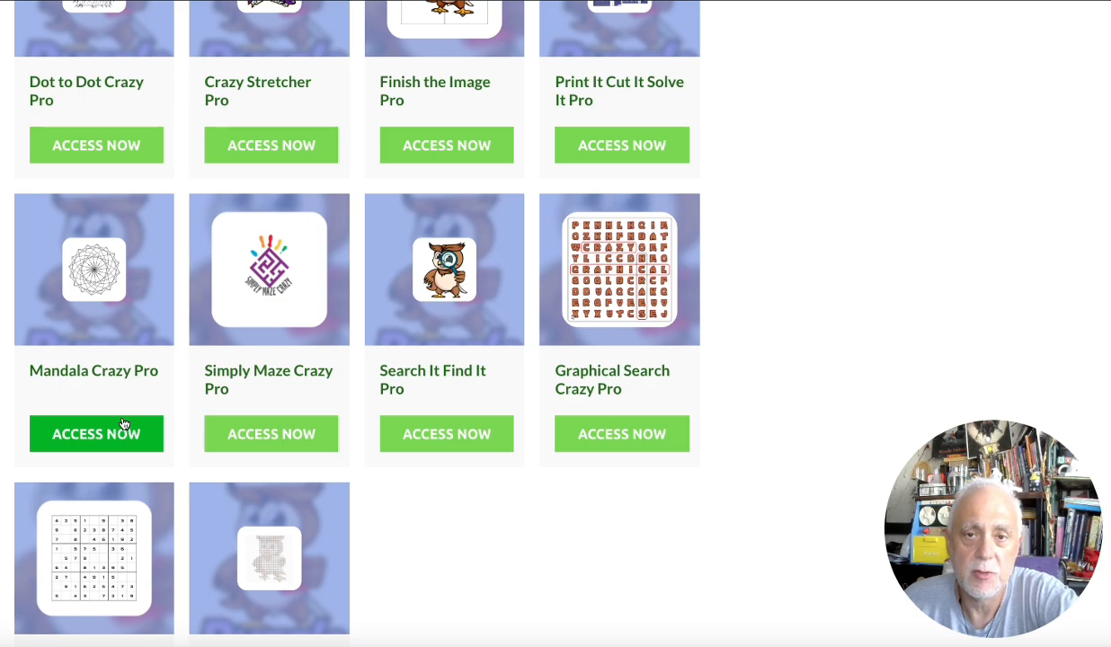
click(124, 425)
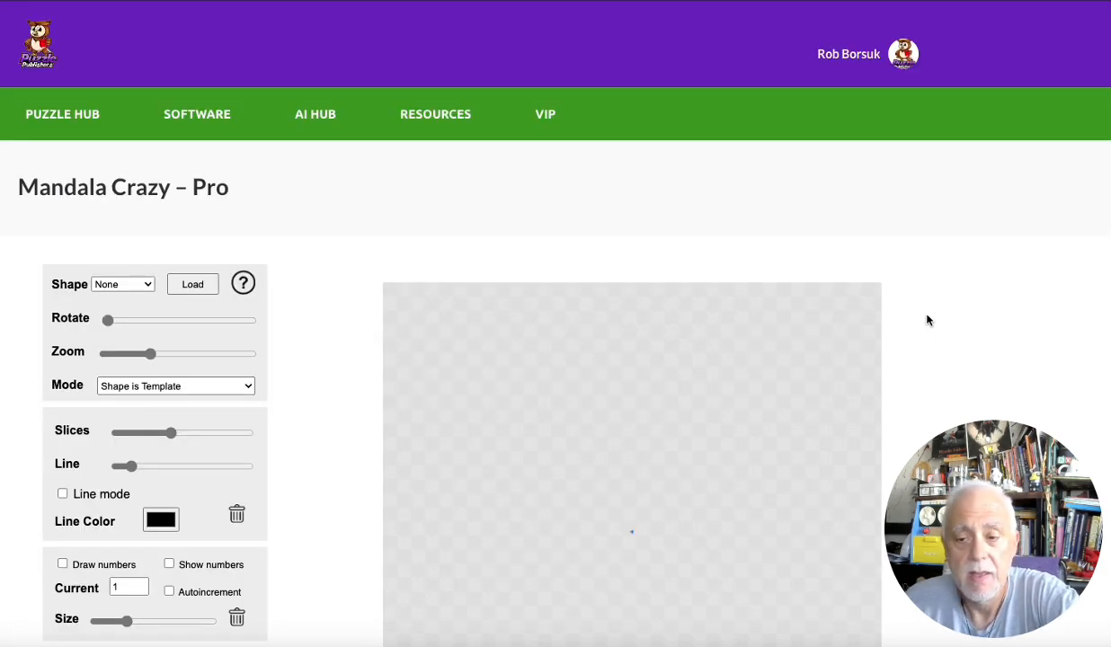
- Draw a trial freehand mandala around the centre of the blank canvas, and clear the drawing
scroll(928, 320, down, 3)
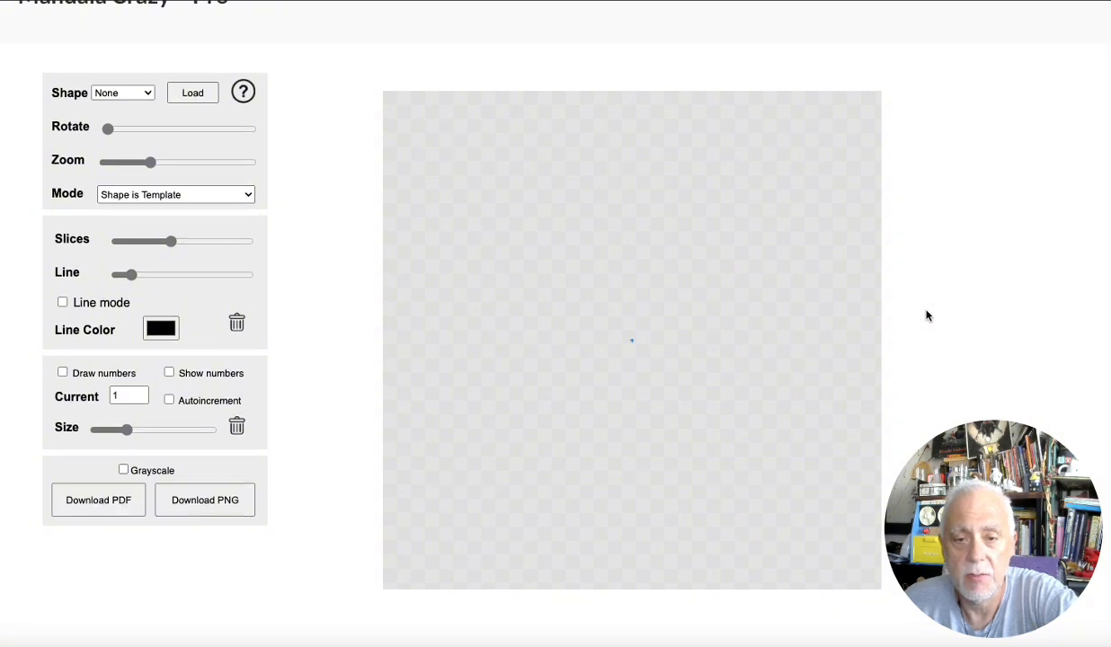
scroll(928, 316, up, 1)
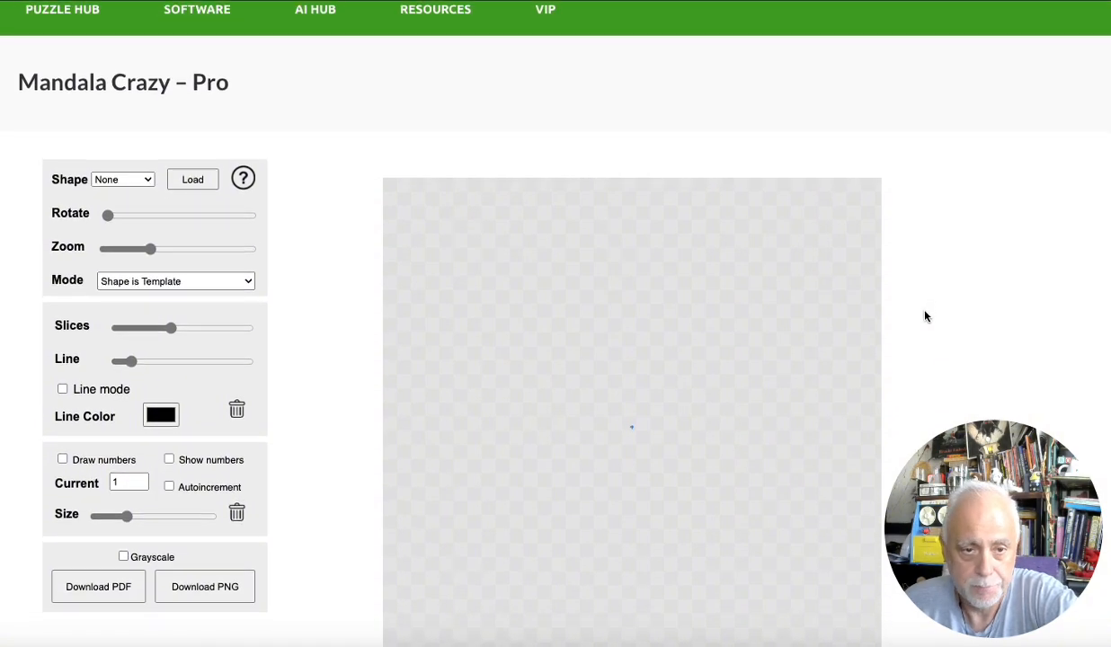
scroll(928, 317, down, 1)
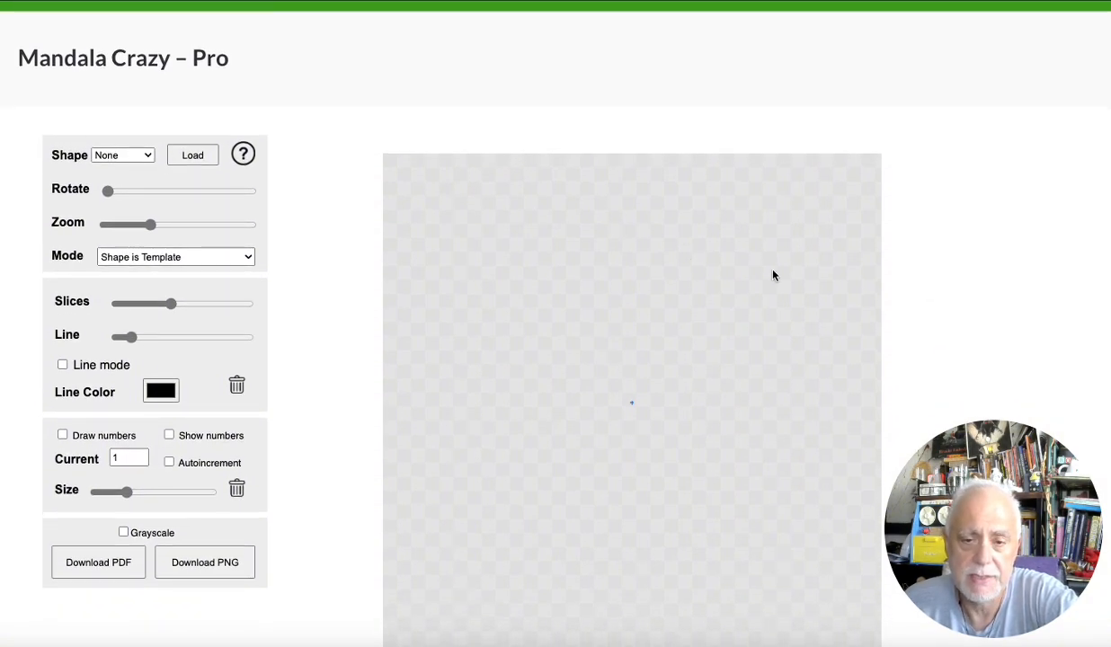
scroll(985, 297, down, 1)
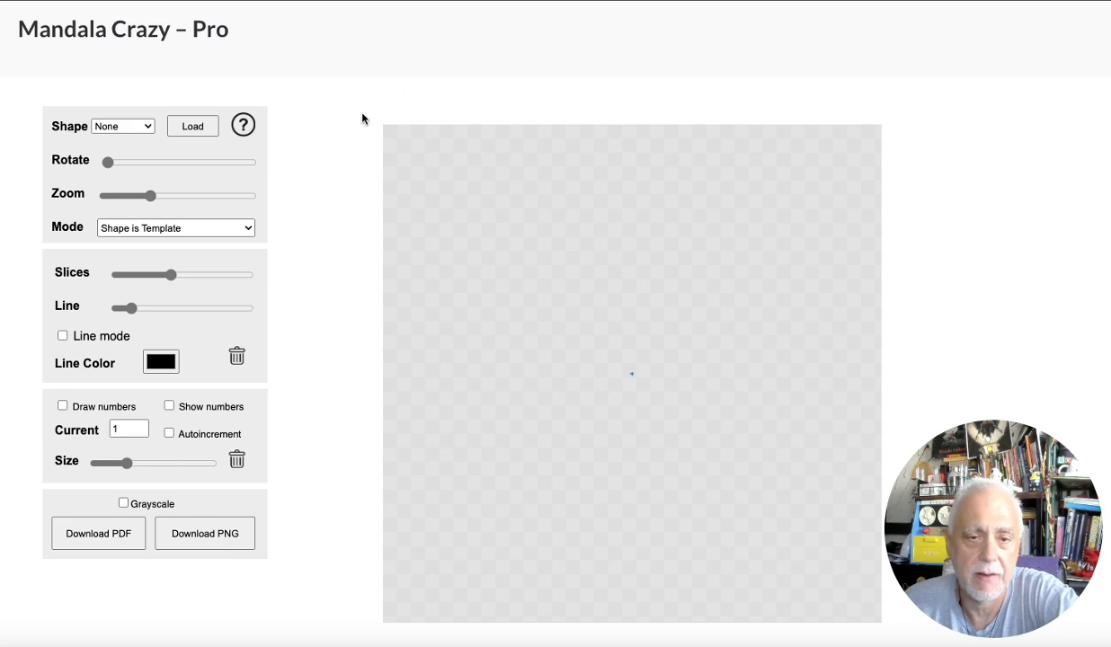
mouse_move(588, 364)
mouse_down()
mouse_move(642, 209)
mouse_move(586, 187)
mouse_move(739, 292)
mouse_move(688, 380)
mouse_move(630, 378)
mouse_up()
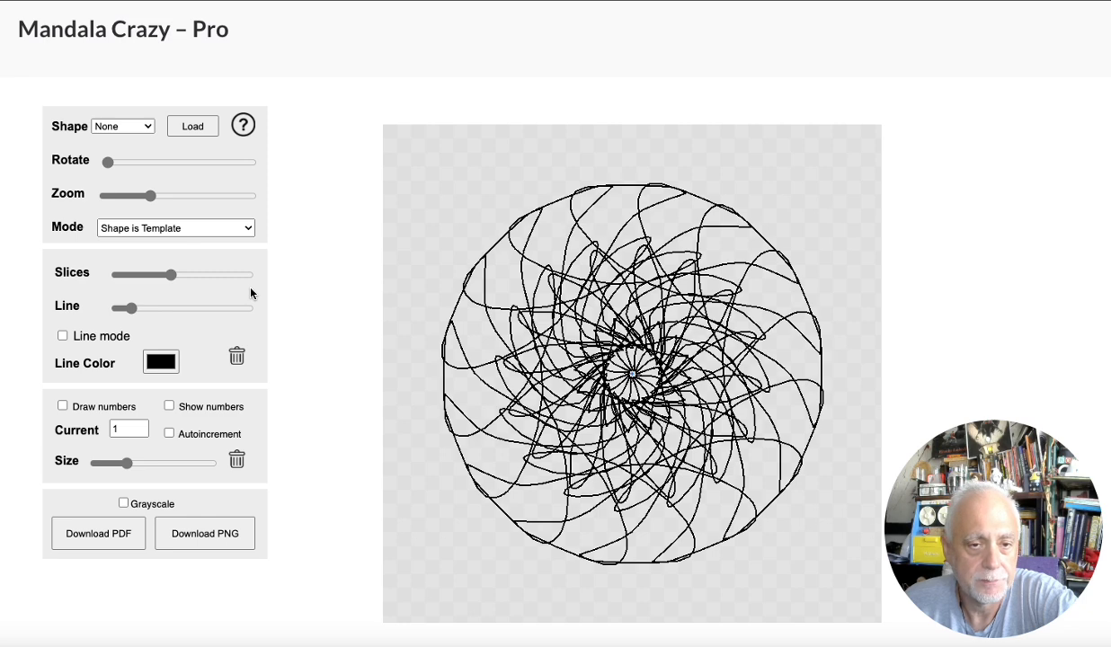
click(237, 356)
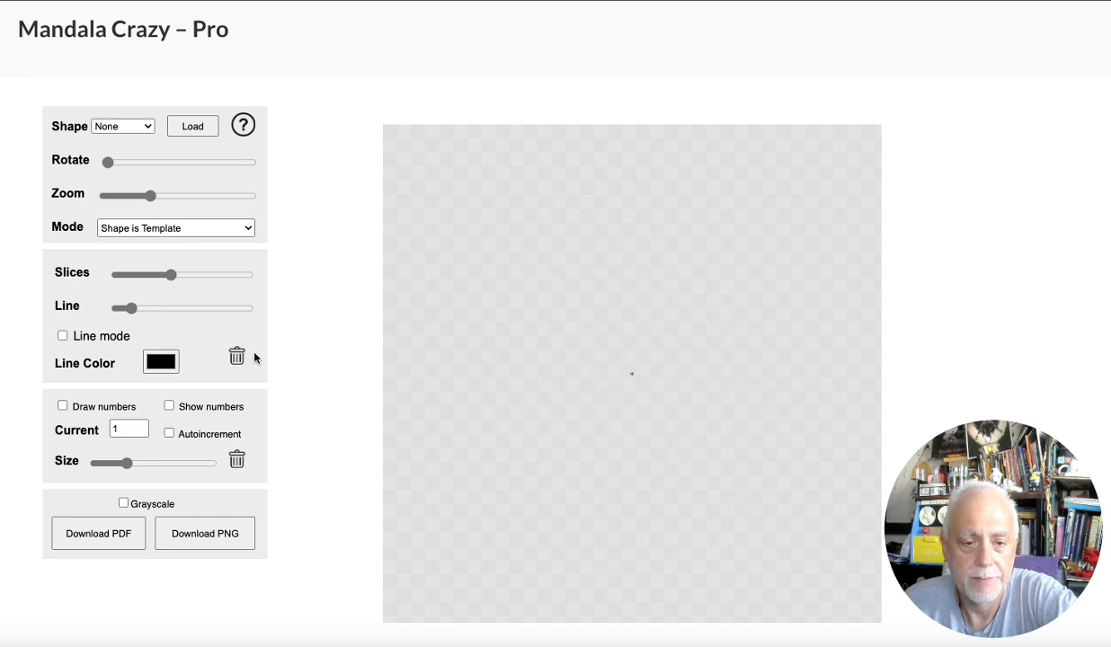
- Load bear.png from the demo stuff folder as the custom shape
click(206, 131)
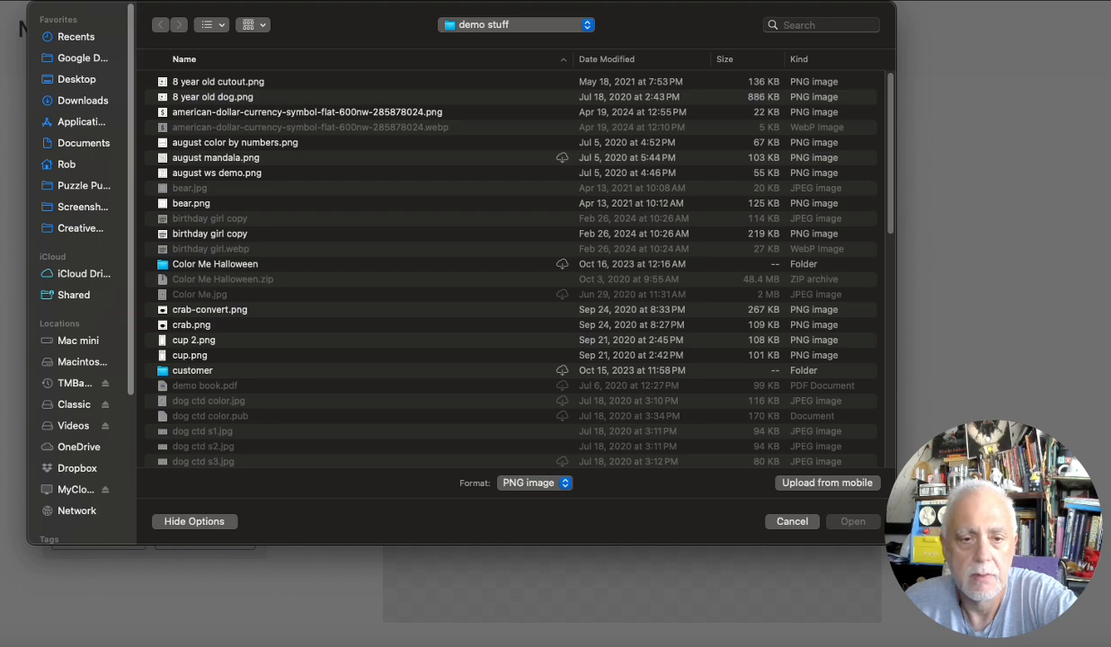
click(179, 204)
double_click(179, 204)
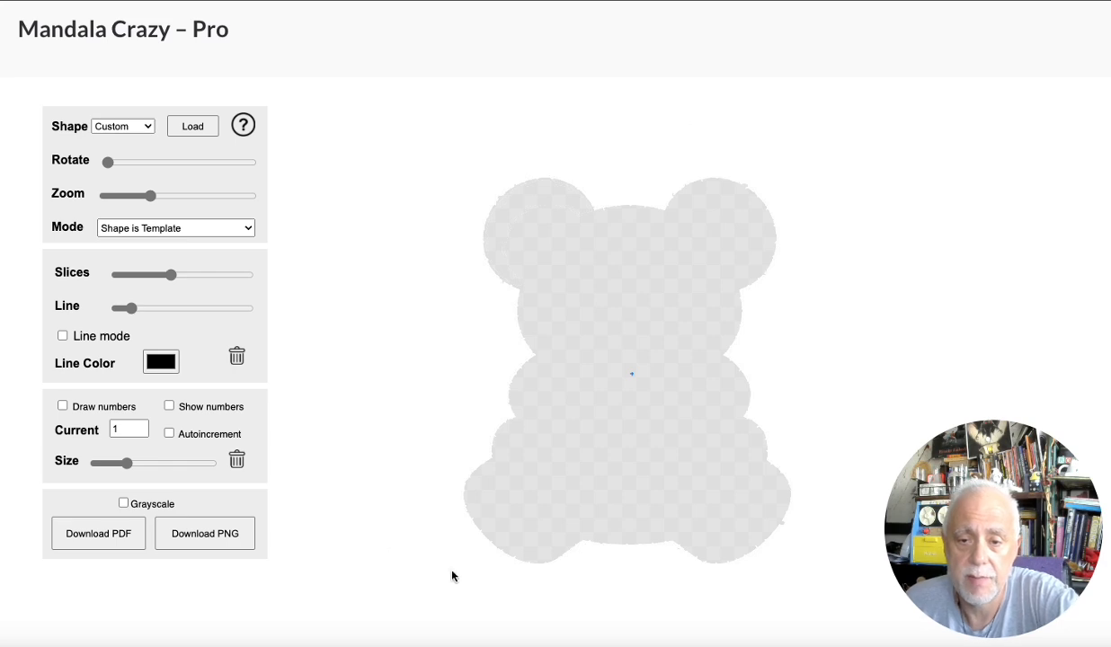
- Preview the bear in Image on Top mode, and return the mode to Shape is Template
click(212, 227)
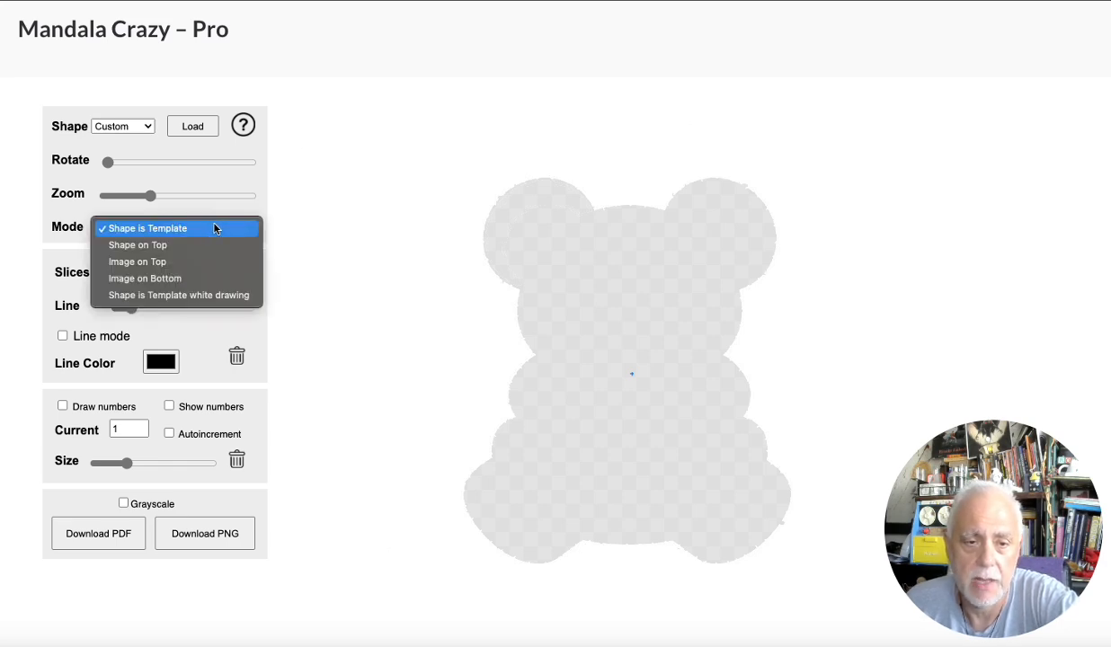
click(207, 262)
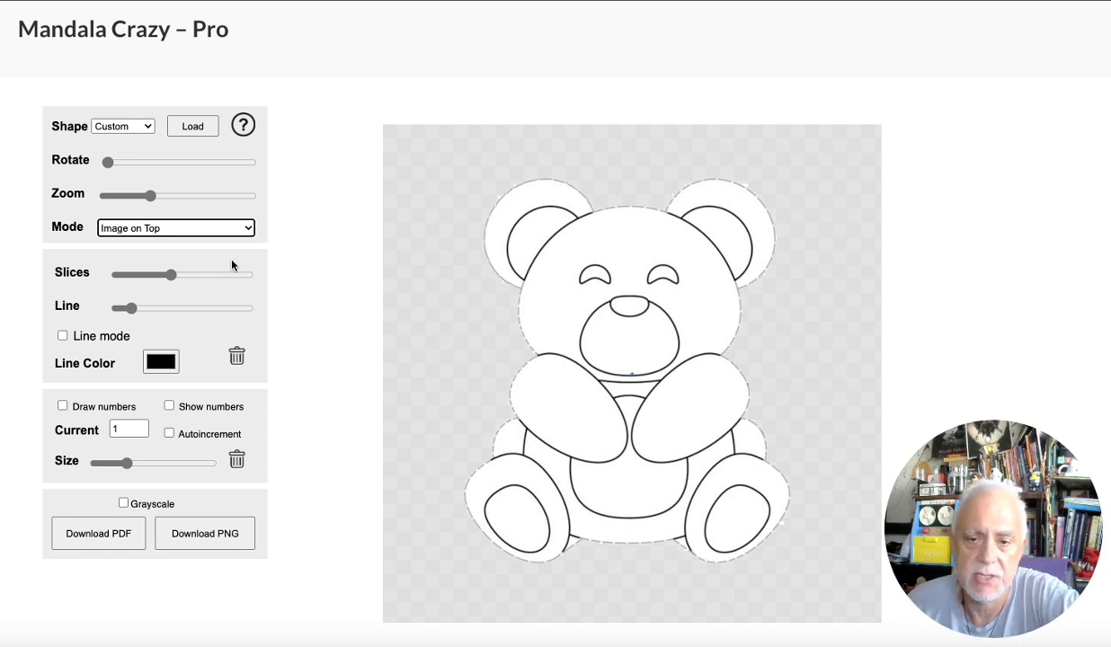
click(241, 229)
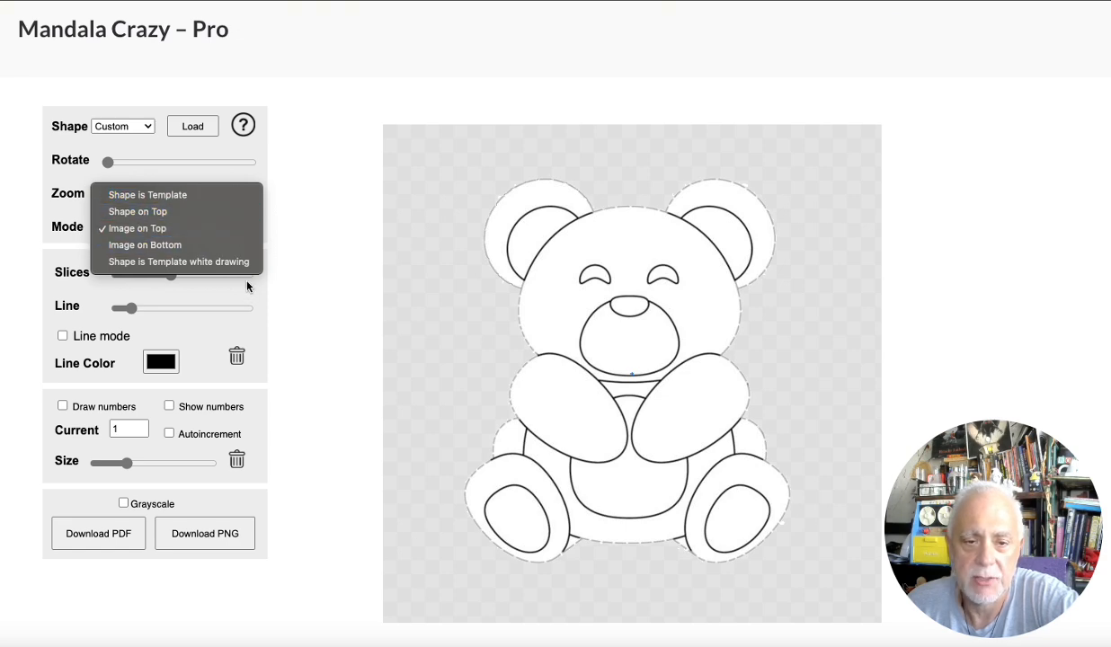
click(223, 195)
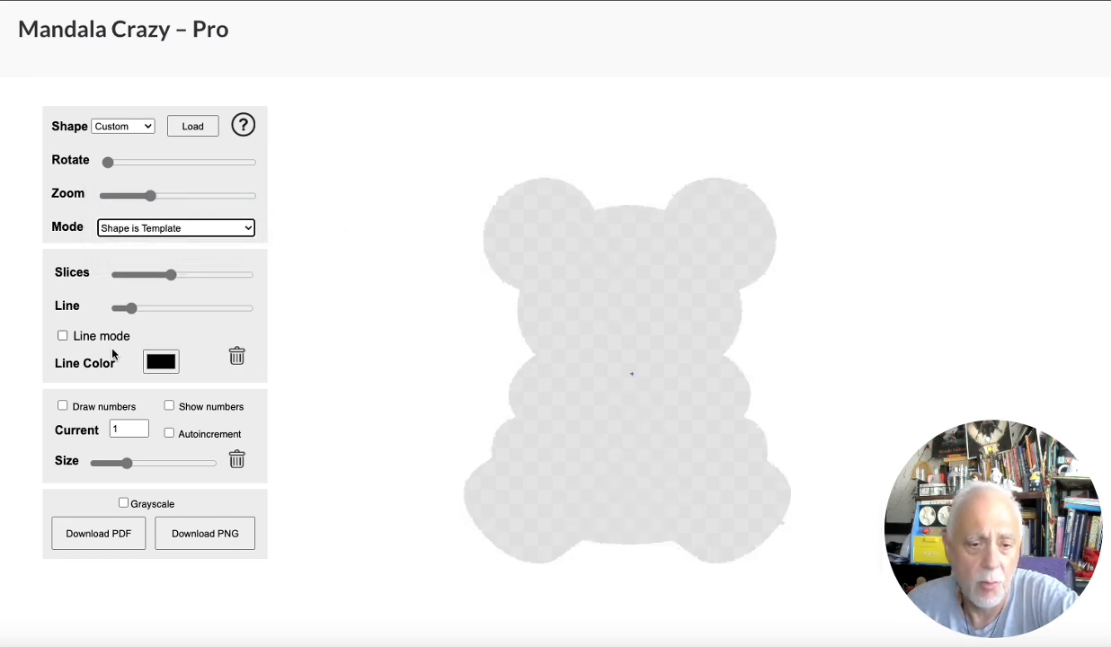
- Turn on Line mode and reduce Slices to the minimum
click(62, 335)
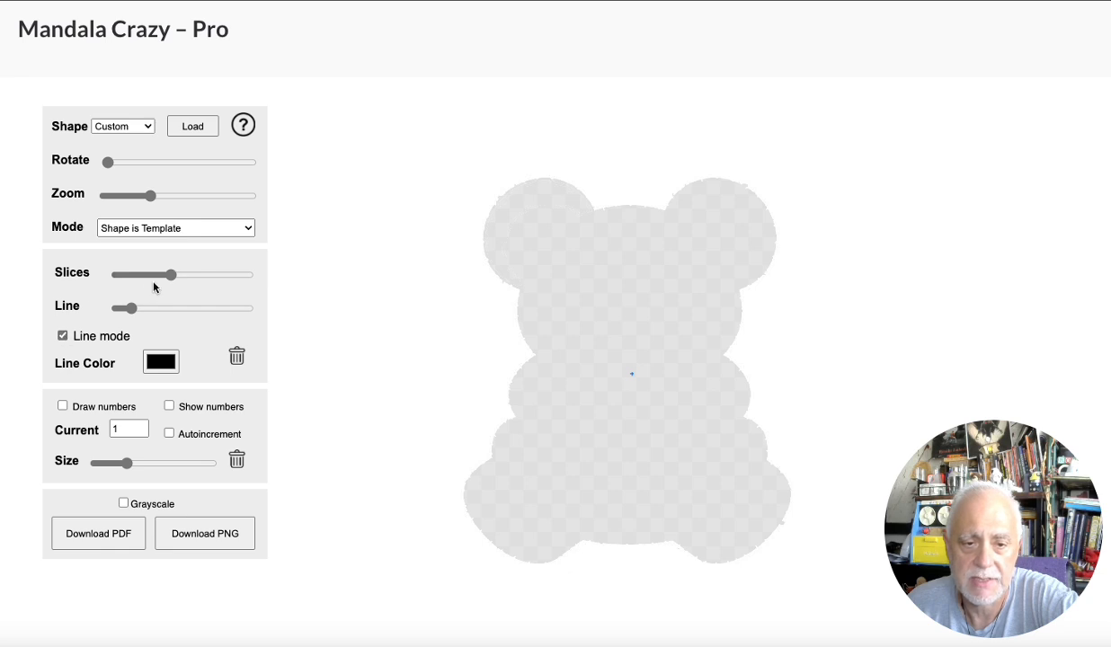
drag(170, 279, 101, 281)
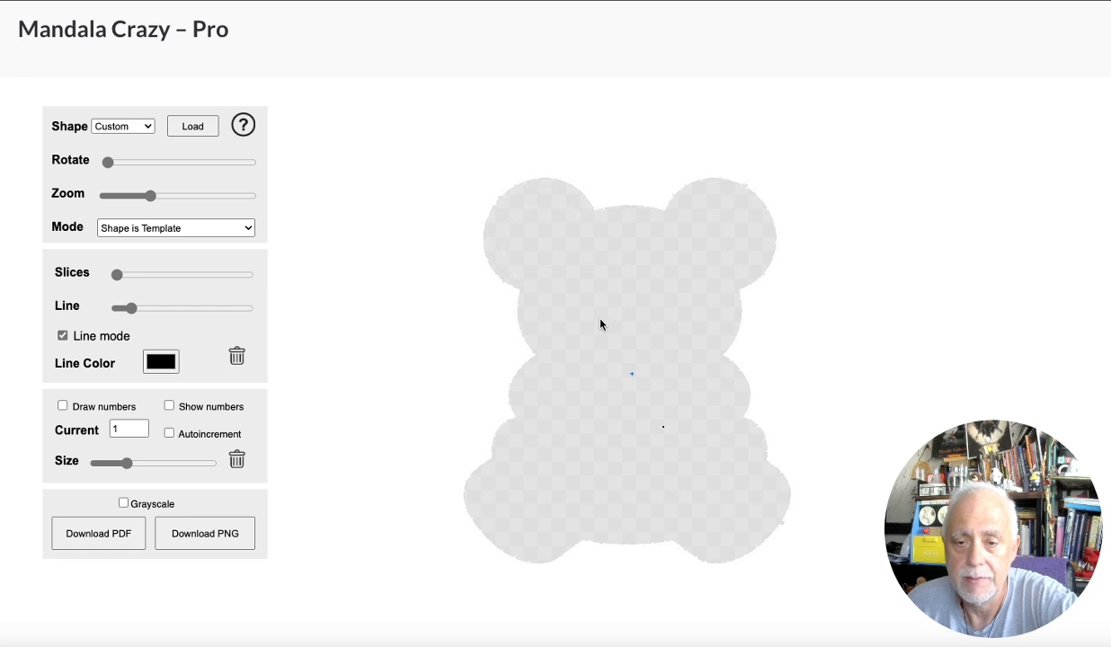
- Draw a trial diagonal line and a flatter crossing line through the bear's centre, and clear the drawing
mouse_move(600, 322)
mouse_down()
mouse_move(616, 290)
mouse_move(686, 276)
mouse_move(756, 235)
mouse_move(821, 218)
mouse_move(856, 295)
mouse_move(810, 518)
mouse_move(789, 548)
mouse_move(744, 569)
mouse_up()
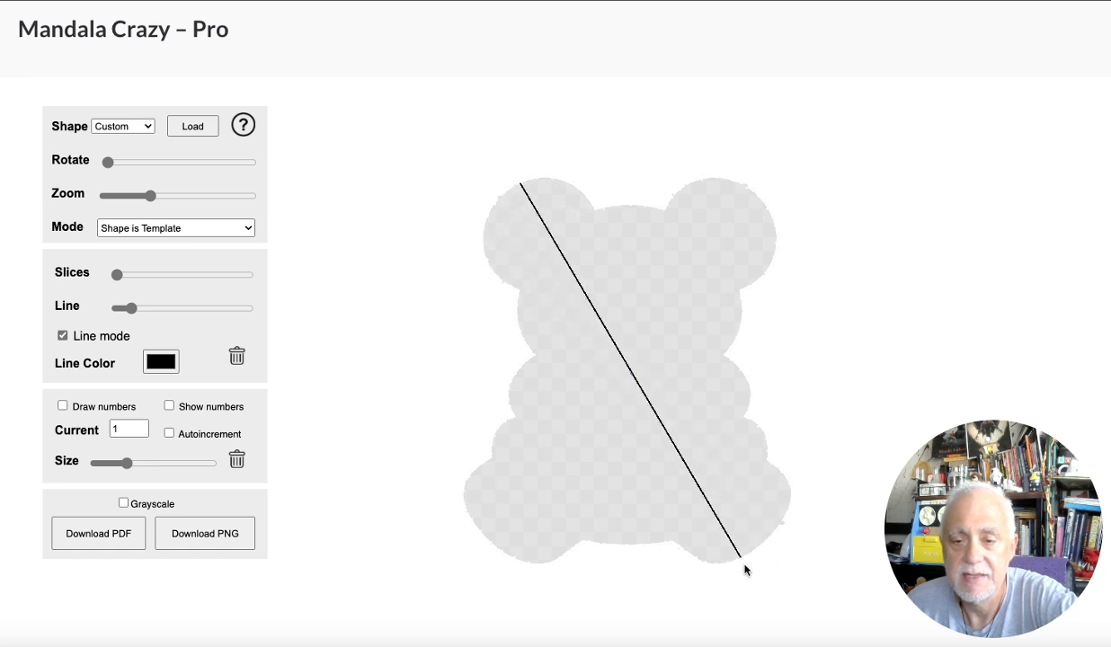
mouse_move(650, 371)
mouse_down()
mouse_move(682, 346)
mouse_move(736, 331)
mouse_move(702, 539)
mouse_move(484, 540)
mouse_move(435, 505)
mouse_move(440, 416)
mouse_up()
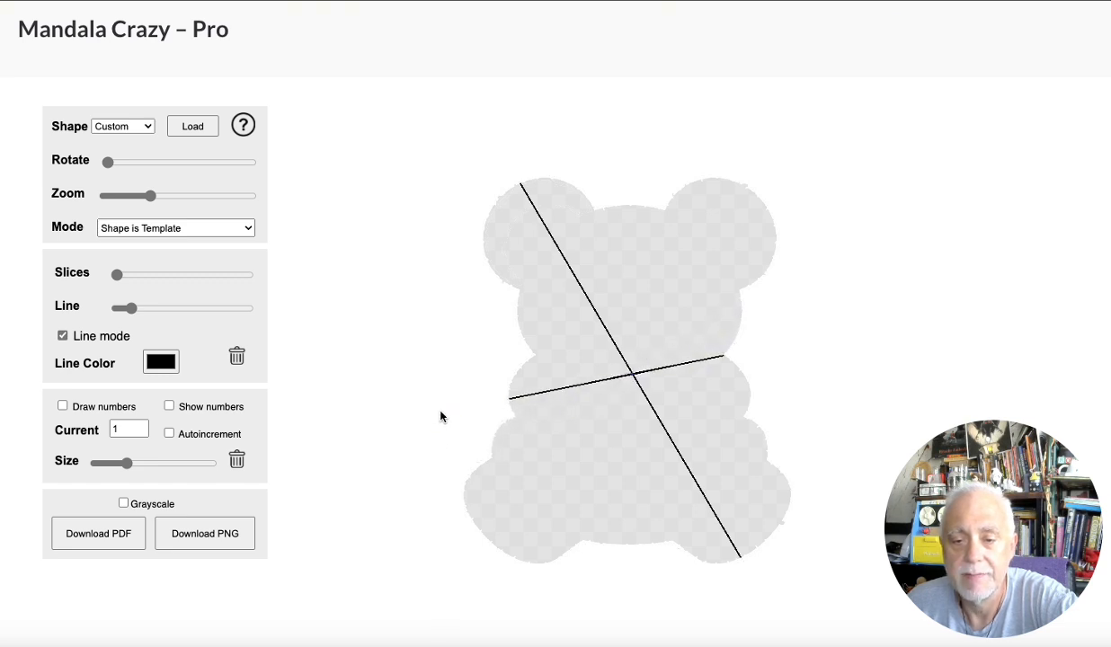
click(233, 356)
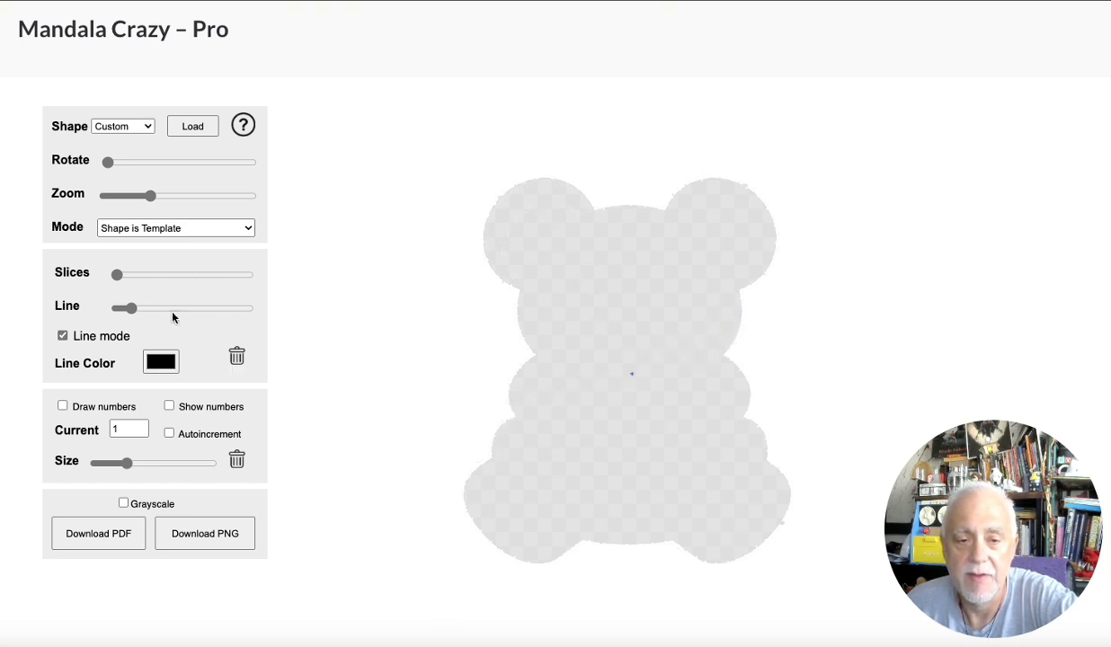
- Raise Slices slightly, draw a short head line and a centre-to-ear line, clear them, and redraw the ear line
drag(120, 277, 124, 275)
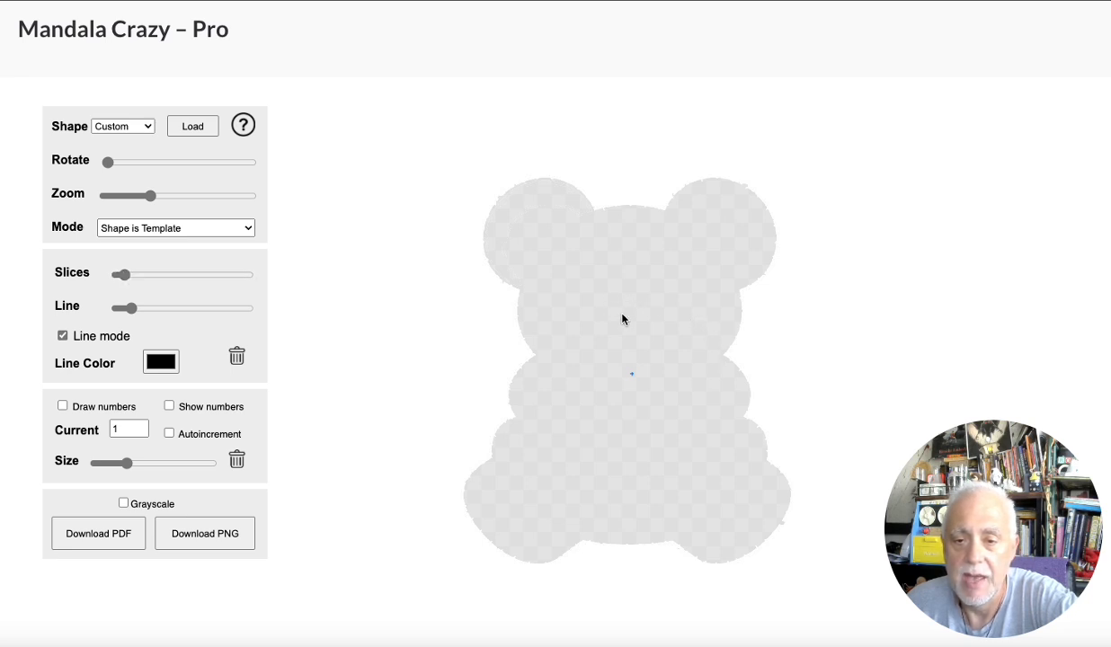
mouse_move(622, 318)
mouse_down()
mouse_move(661, 271)
mouse_move(721, 226)
mouse_move(733, 245)
mouse_move(788, 187)
mouse_move(756, 363)
mouse_move(849, 363)
mouse_move(861, 274)
mouse_move(923, 238)
mouse_move(585, 215)
mouse_move(622, 281)
mouse_up()
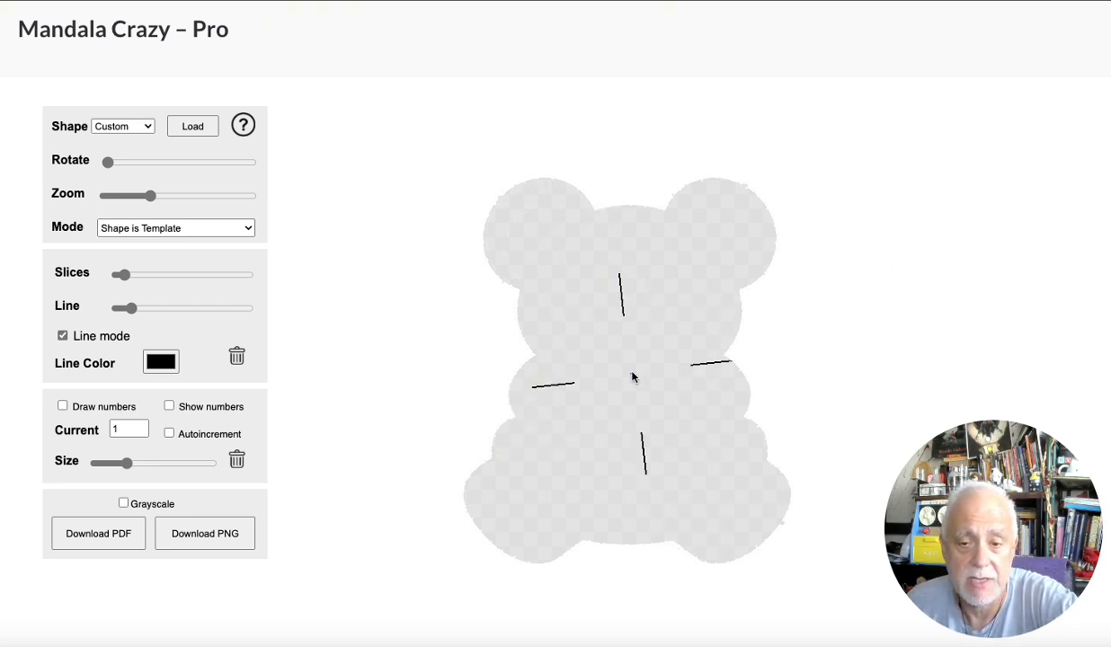
drag(633, 377, 457, 189)
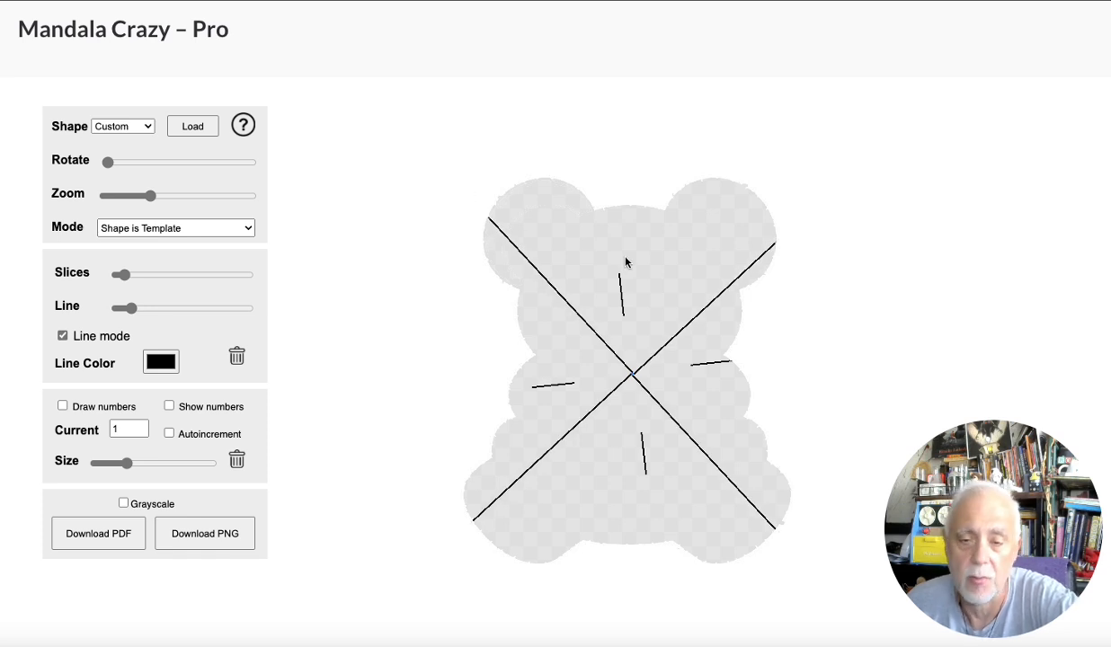
click(238, 356)
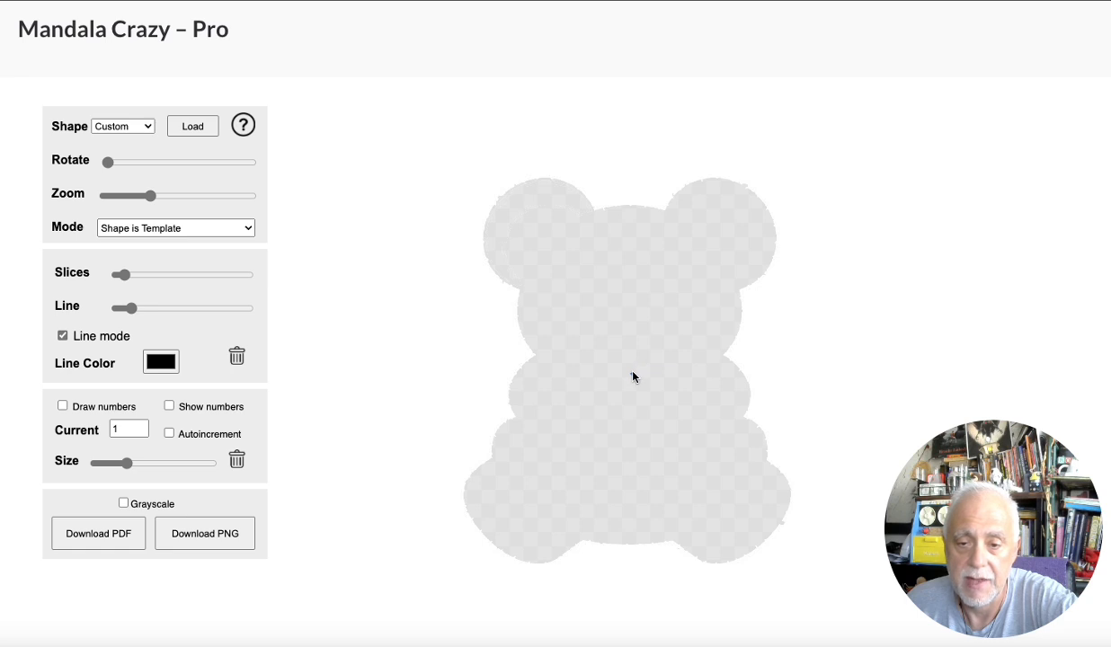
drag(632, 378, 507, 174)
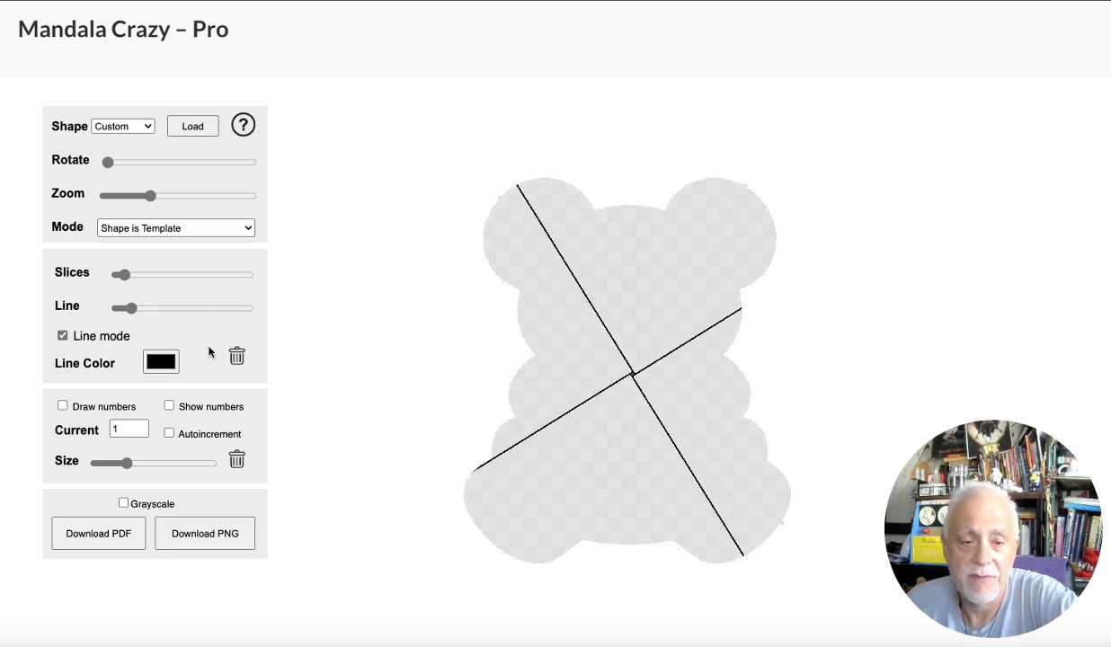
- Clear the drawing and, with Slices at about a quarter, draw one line from the centre to an ear and another past the head's top
drag(129, 279, 148, 277)
click(236, 357)
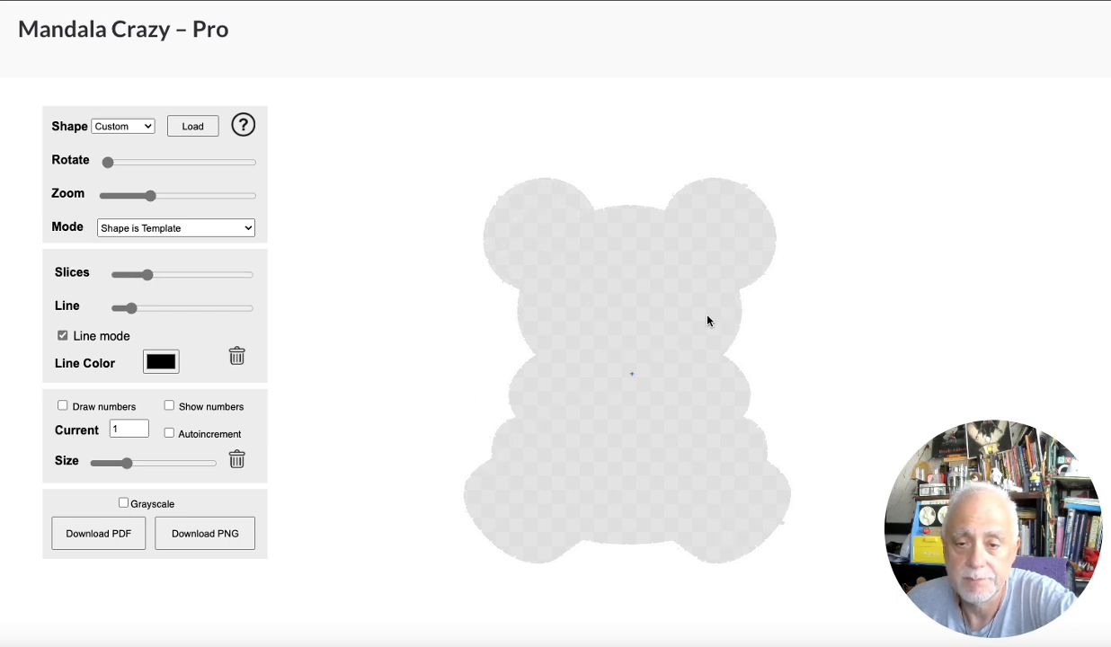
mouse_move(633, 372)
mouse_down()
mouse_move(597, 298)
mouse_move(770, 204)
mouse_up()
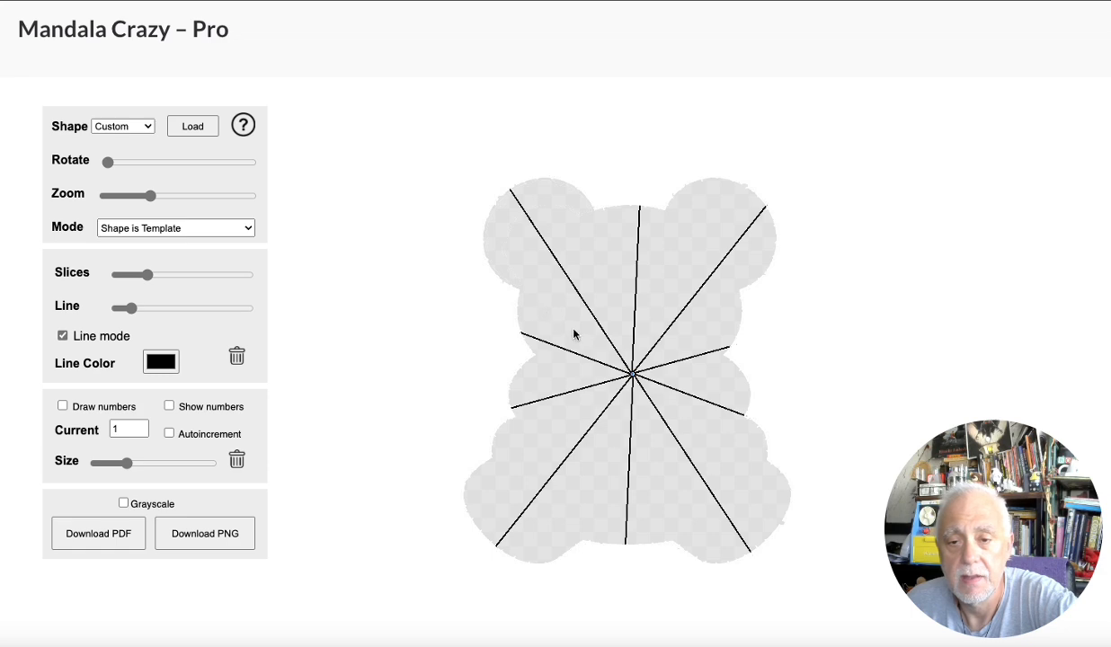
drag(581, 357, 625, 163)
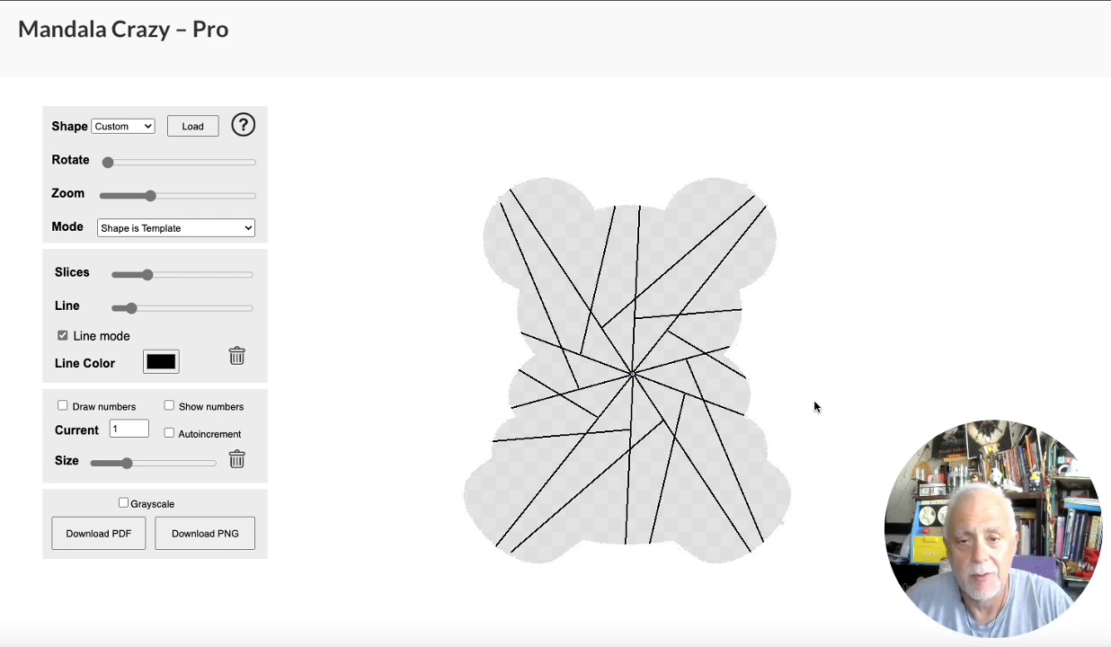
- Preview the bear pattern in Shape on Top mode, and set the mode to Image on Top
click(208, 232)
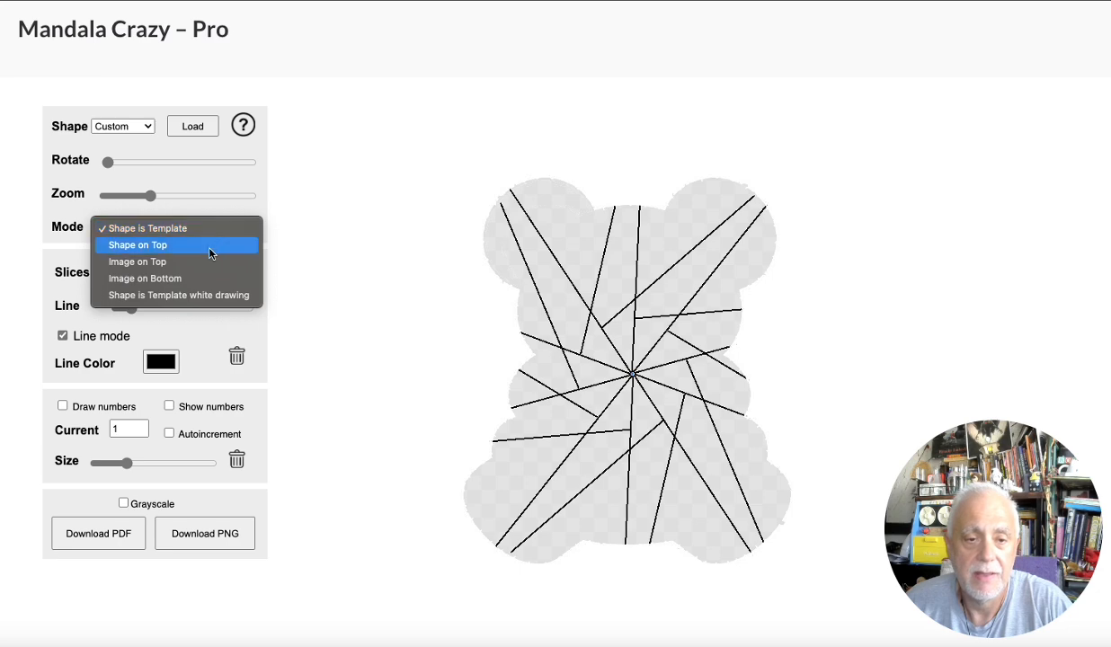
click(209, 250)
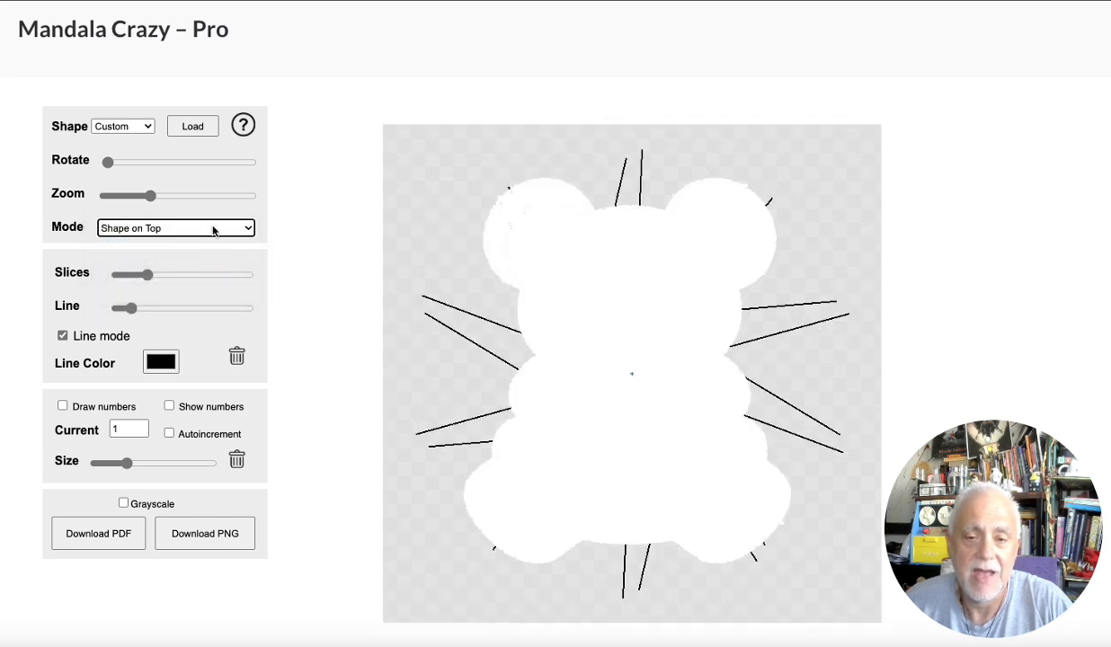
click(216, 227)
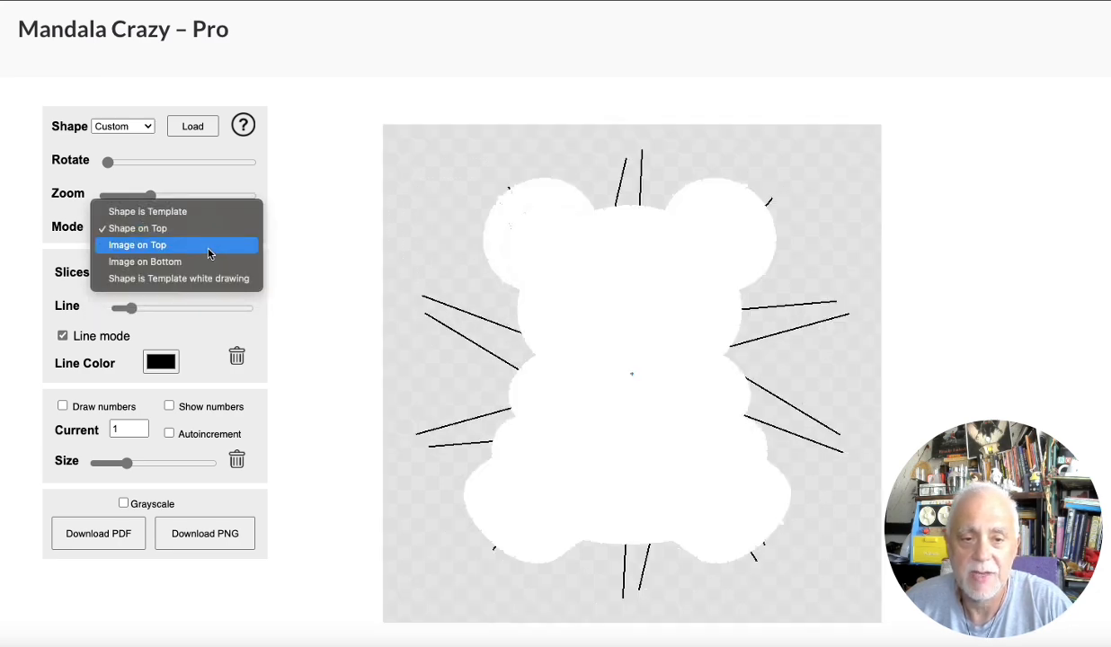
click(208, 248)
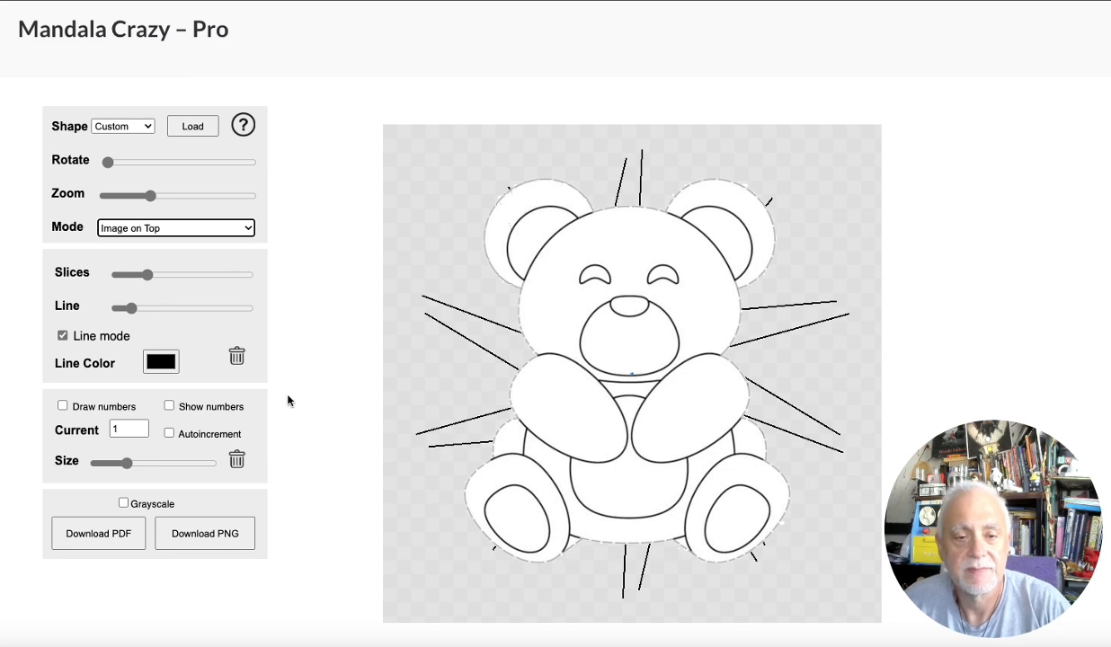
- Clear the drawing and, in Image on Top mode, draw one line from the bear's centre to the canvas's upper-left corner
click(235, 358)
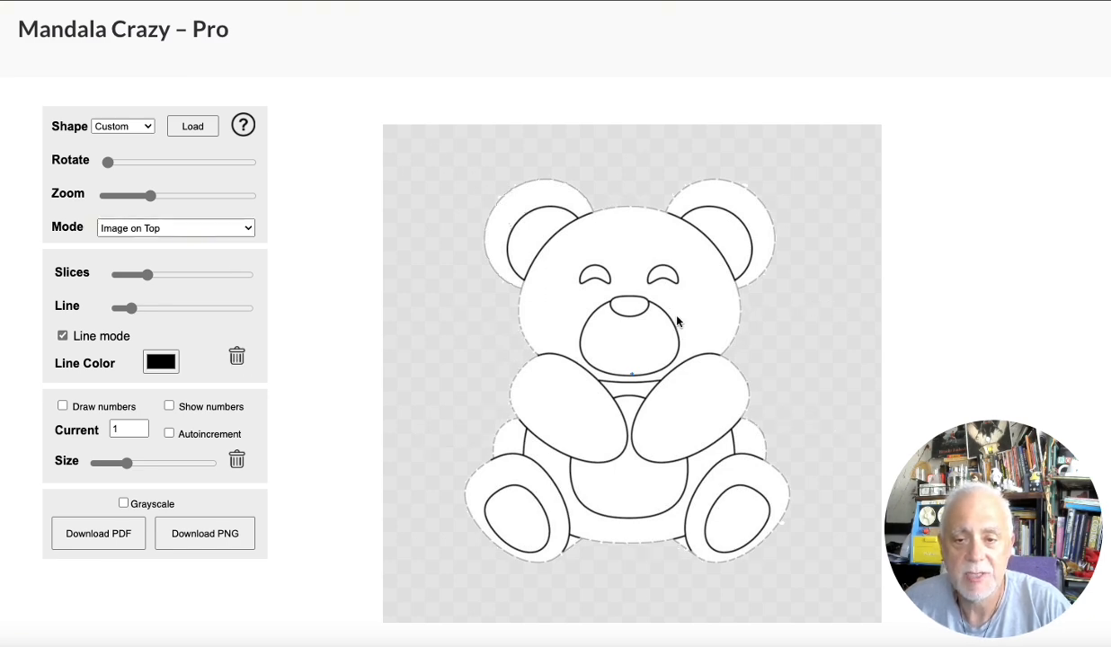
click(133, 228)
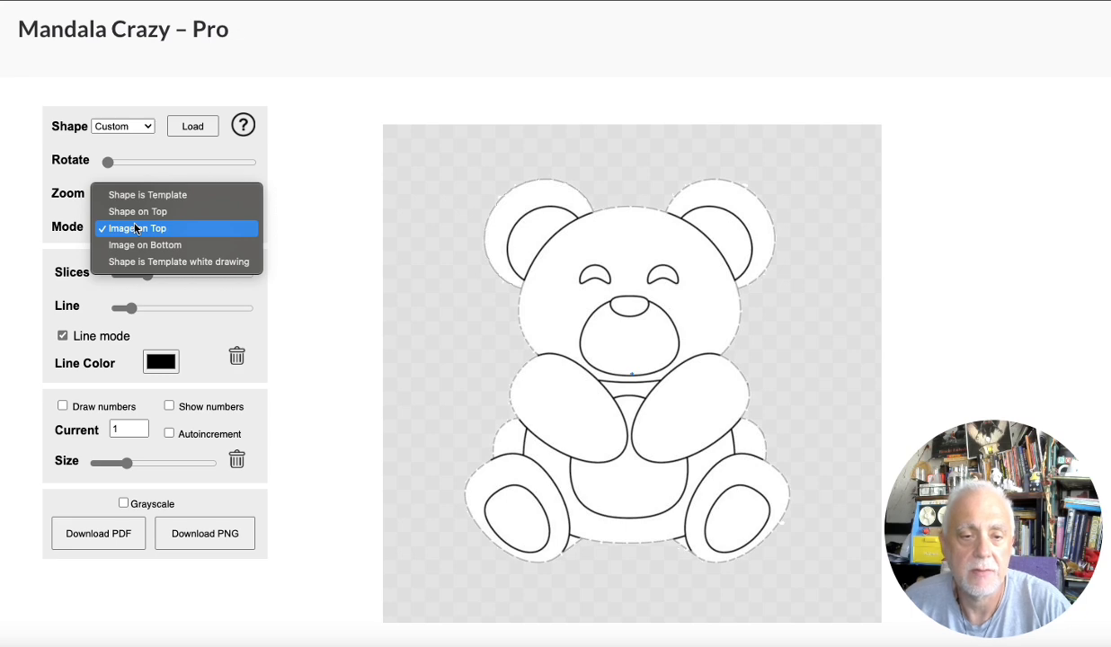
click(767, 329)
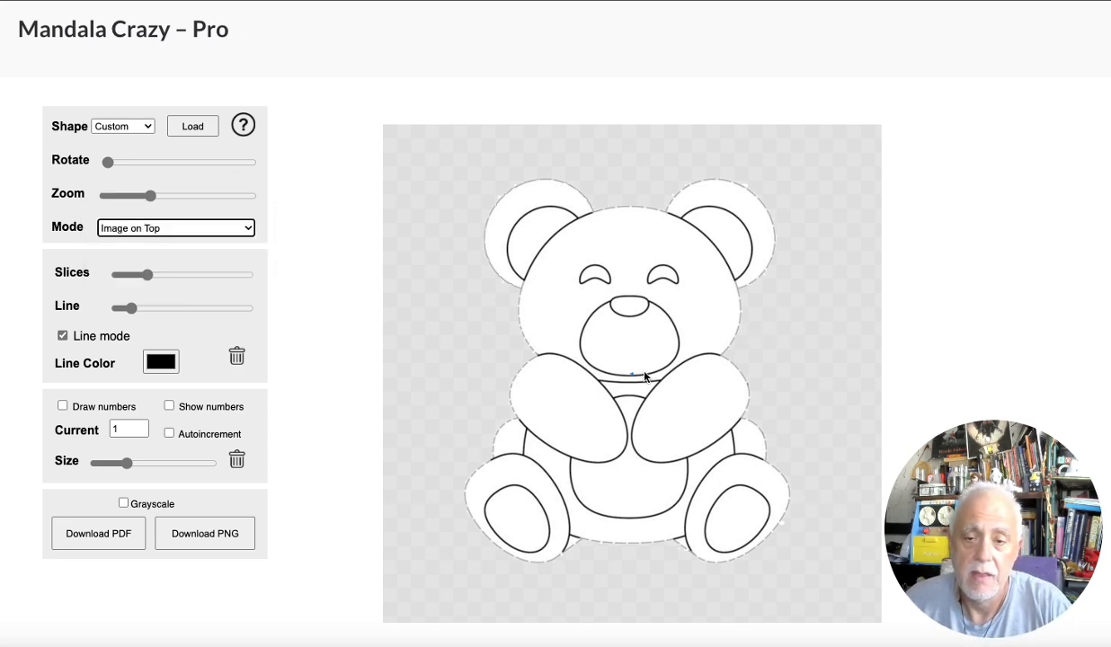
mouse_move(587, 330)
mouse_down()
mouse_move(526, 241)
mouse_move(377, 104)
mouse_up()
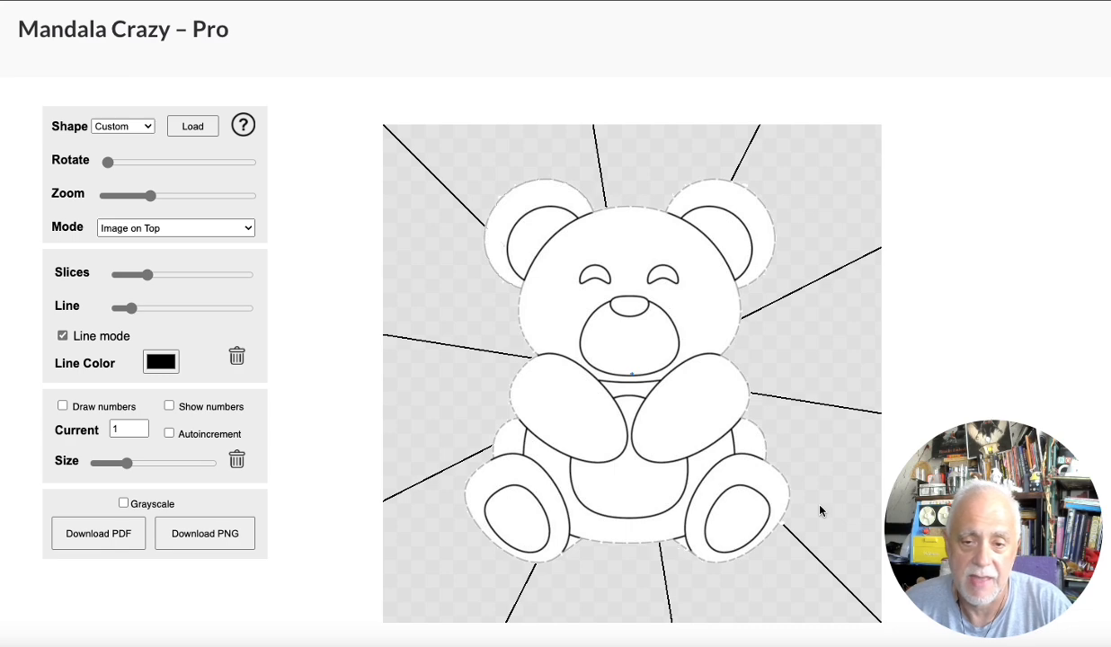
- Set the mode to Shape is Template so the sliced lines are cut to the bear's outline
click(207, 229)
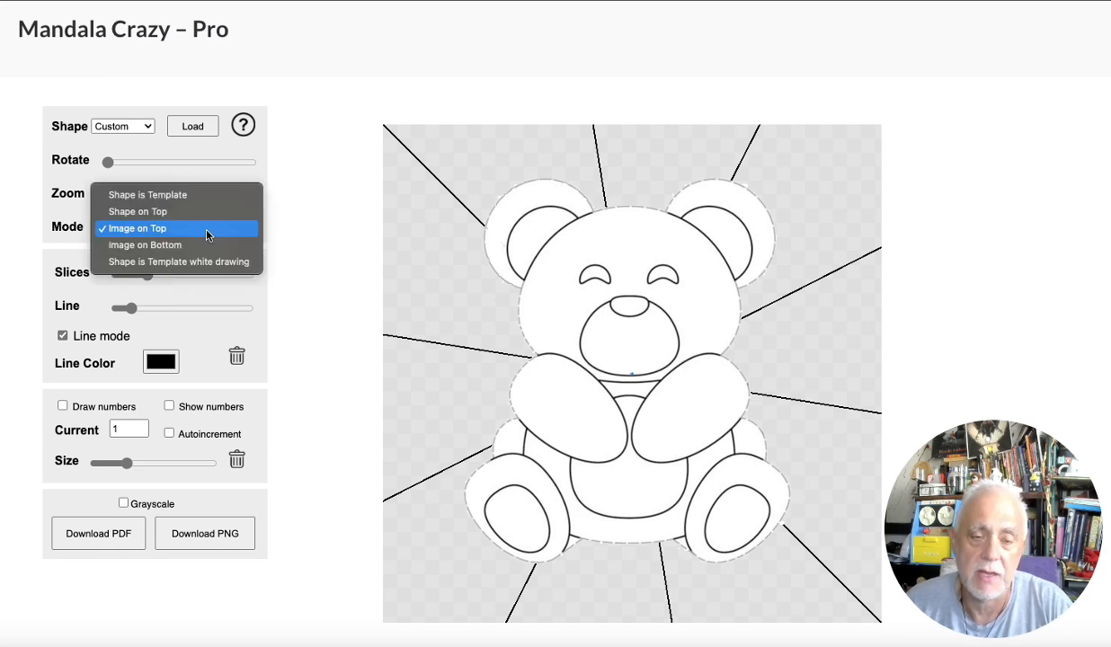
click(231, 194)
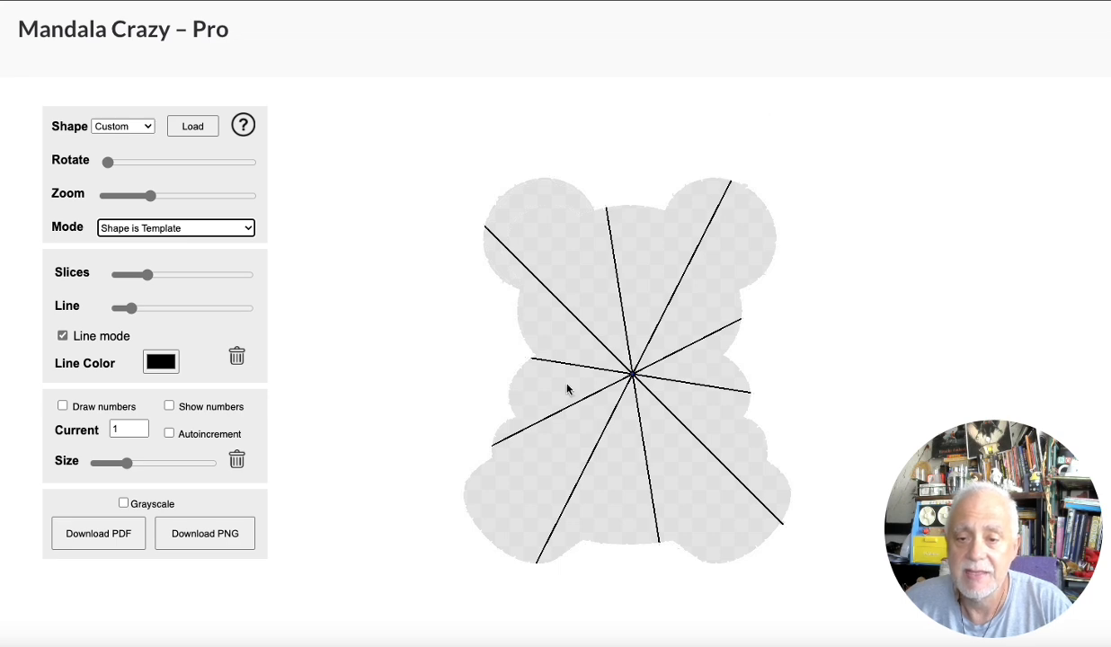
click(232, 228)
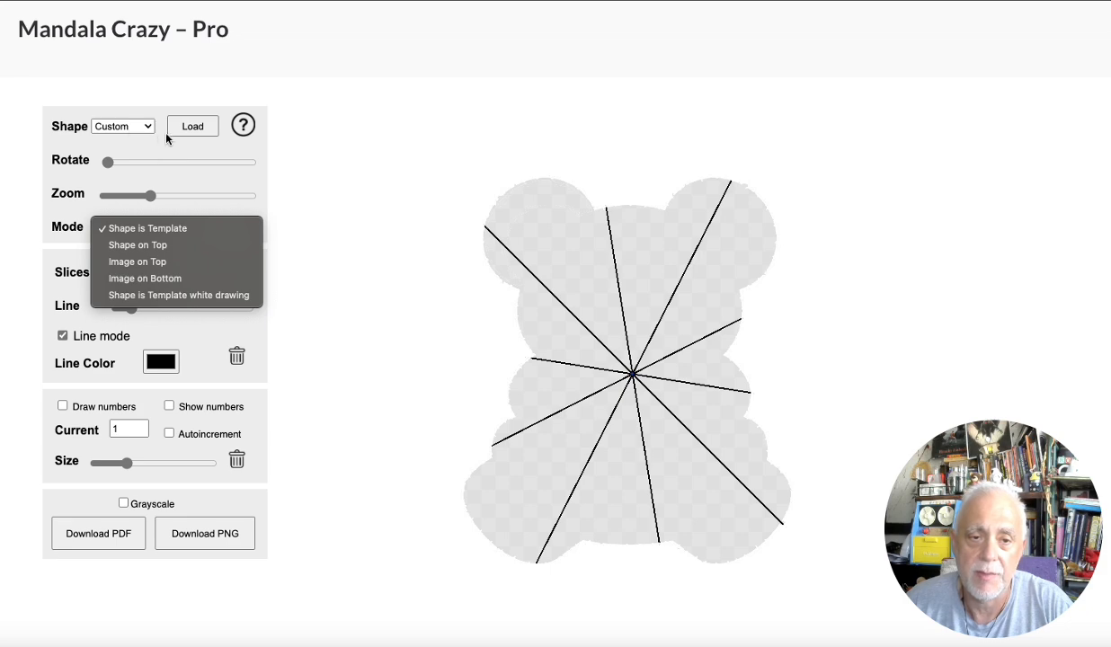
click(313, 206)
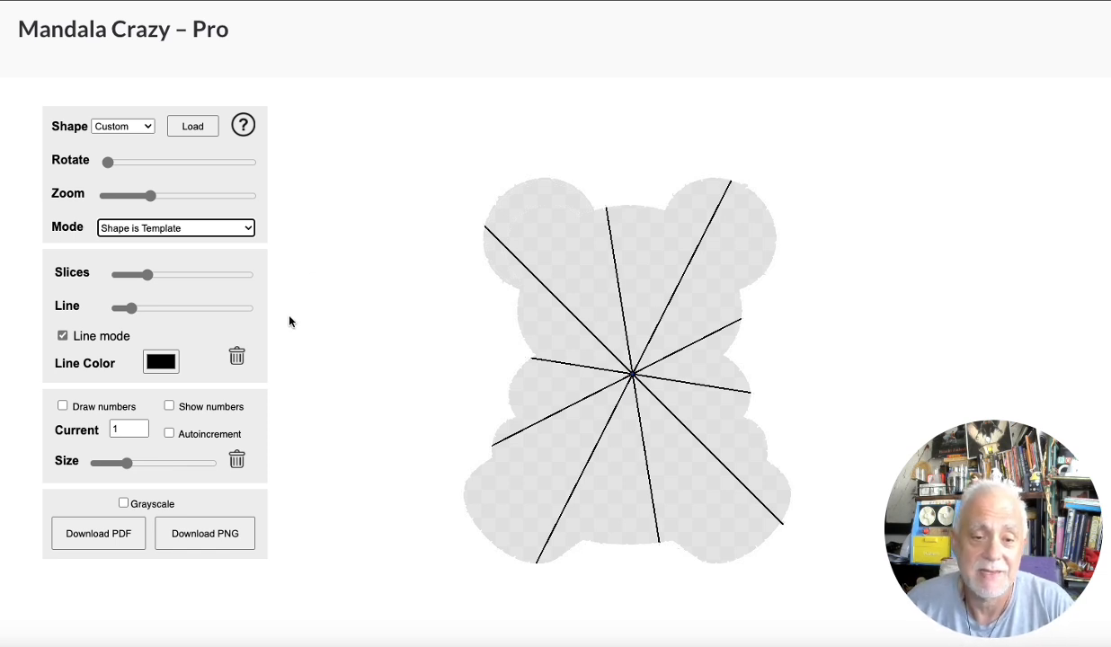
- Turn on number drawing and place a 1 in four of the bear's slices, with the number size at about four fifths
click(63, 407)
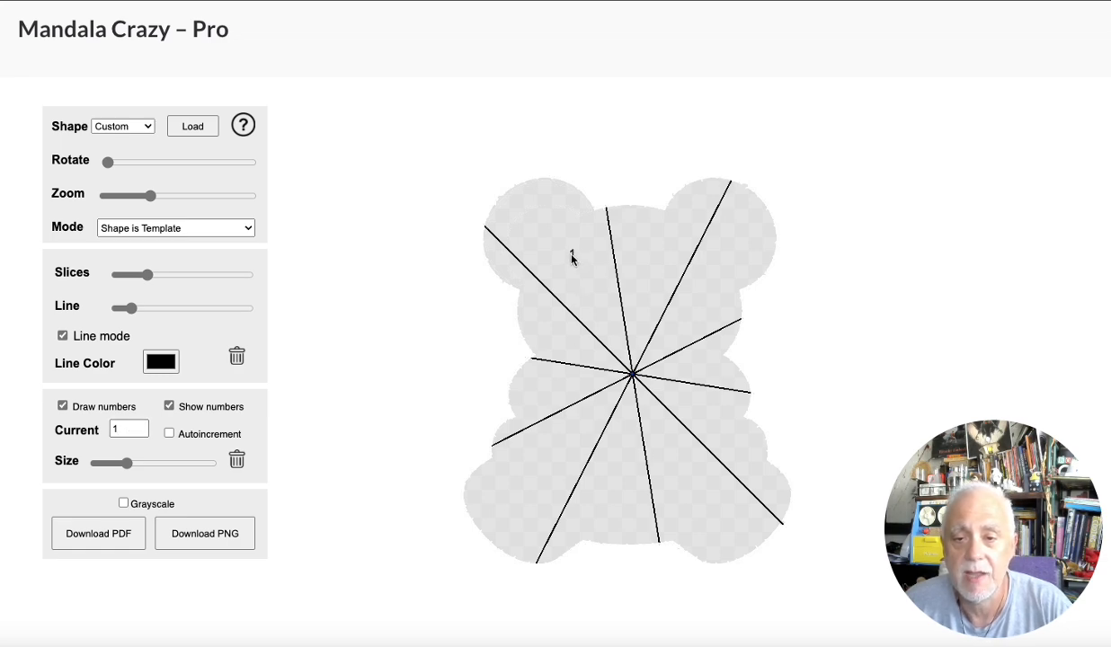
click(701, 311)
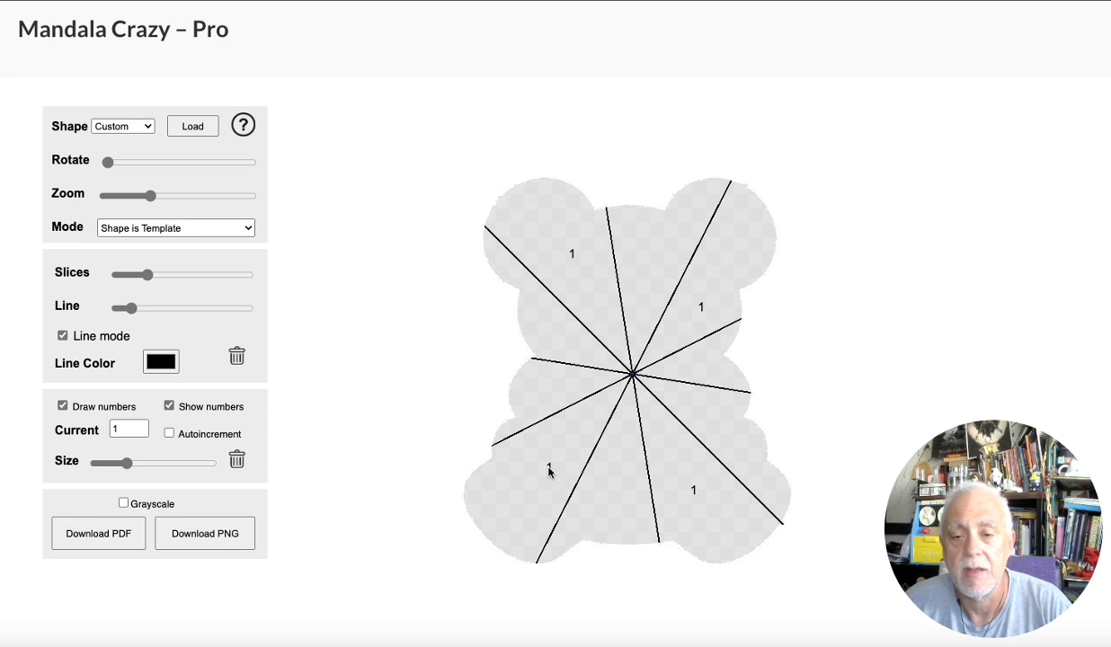
drag(129, 464, 196, 464)
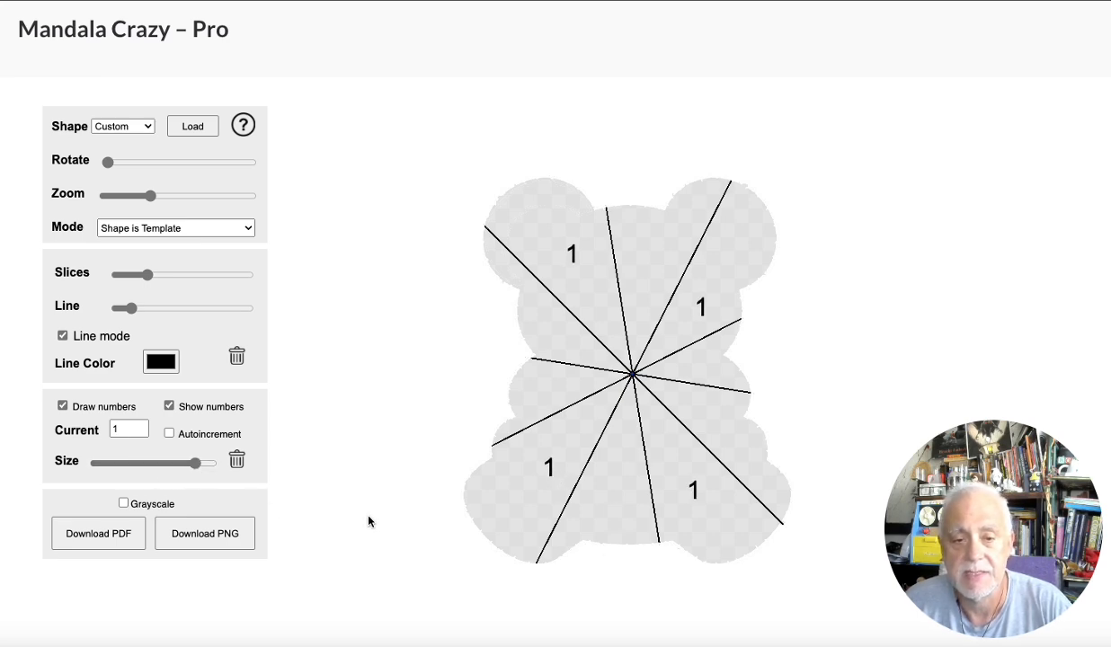
- Label three opposite pairs of empty slices with 2, 3 and 4, raising the current number for each pair
click(140, 426)
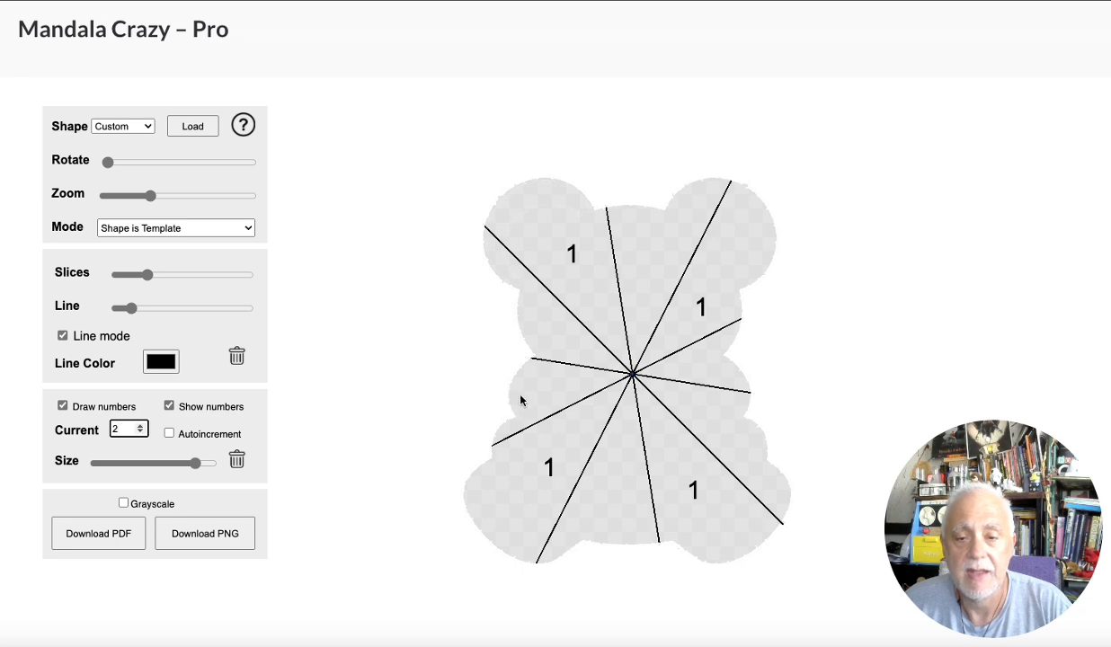
click(565, 388)
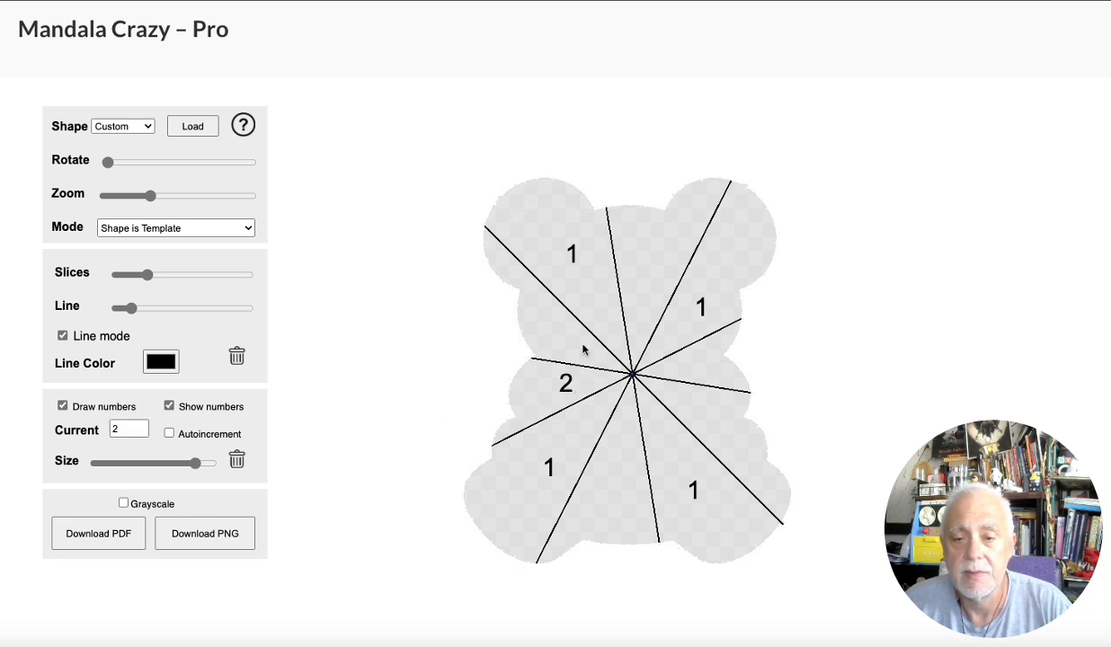
click(711, 363)
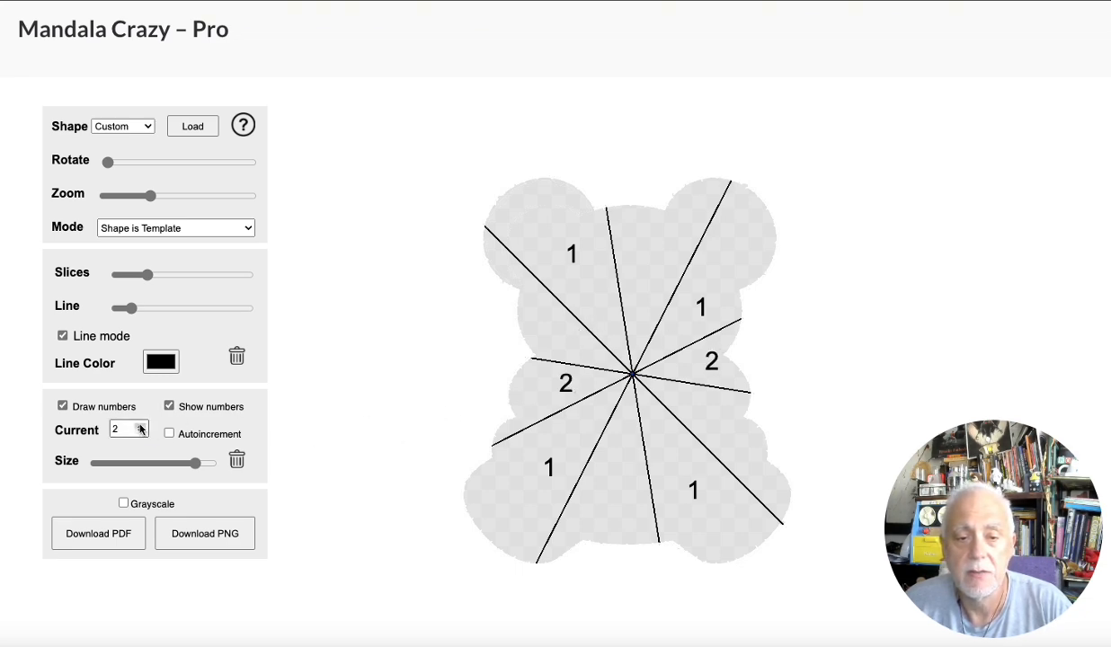
click(141, 426)
click(634, 268)
click(595, 465)
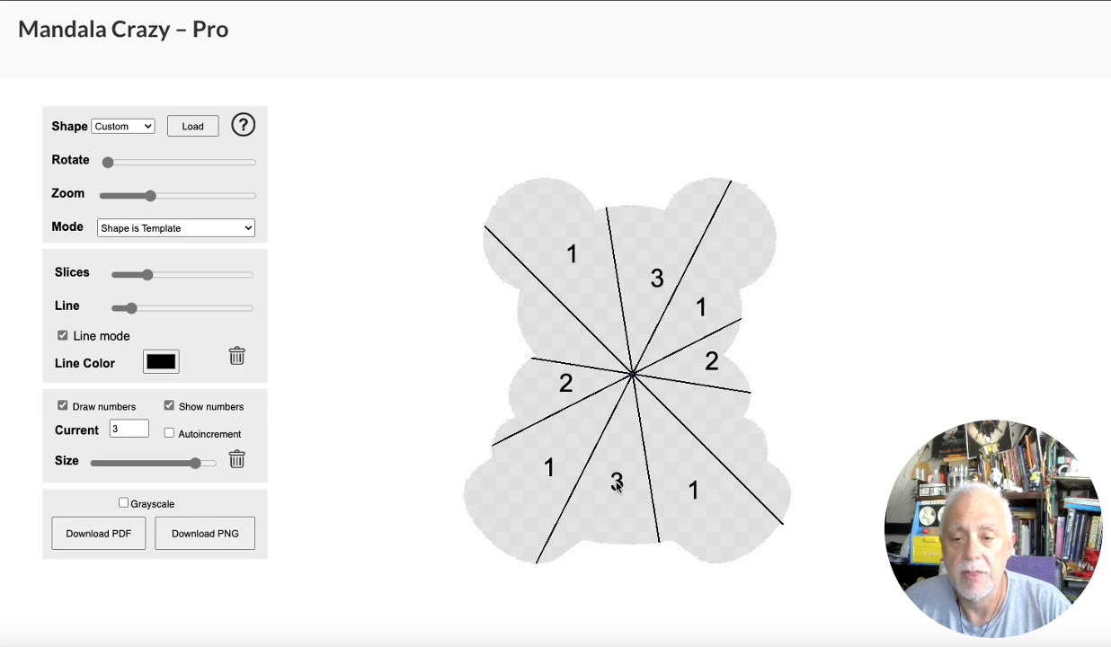
click(141, 427)
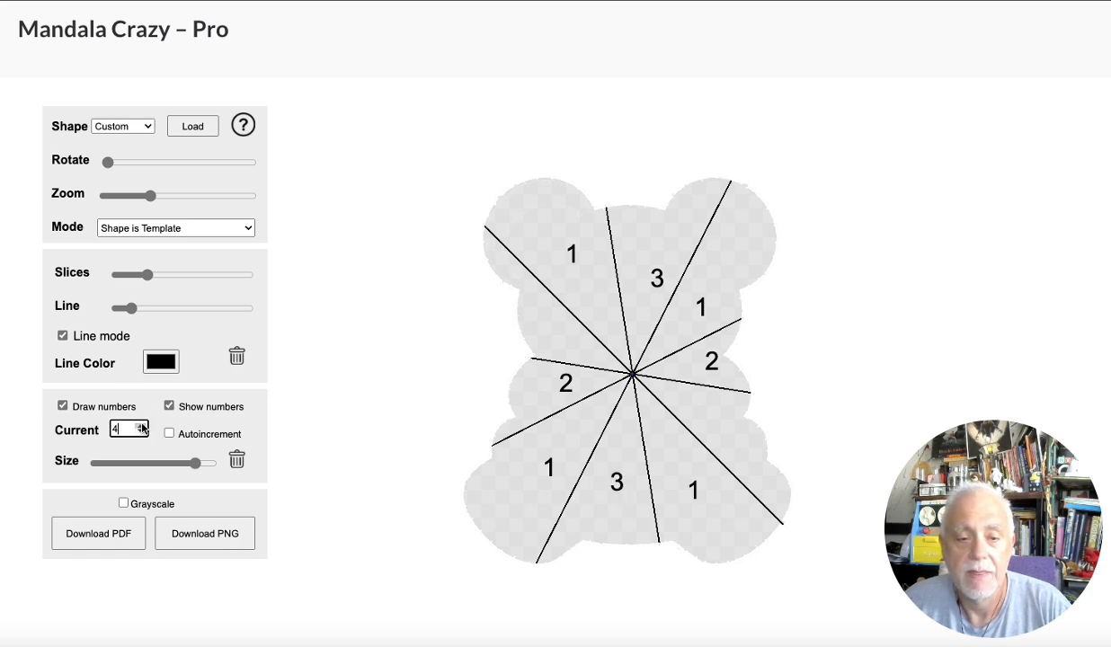
click(689, 413)
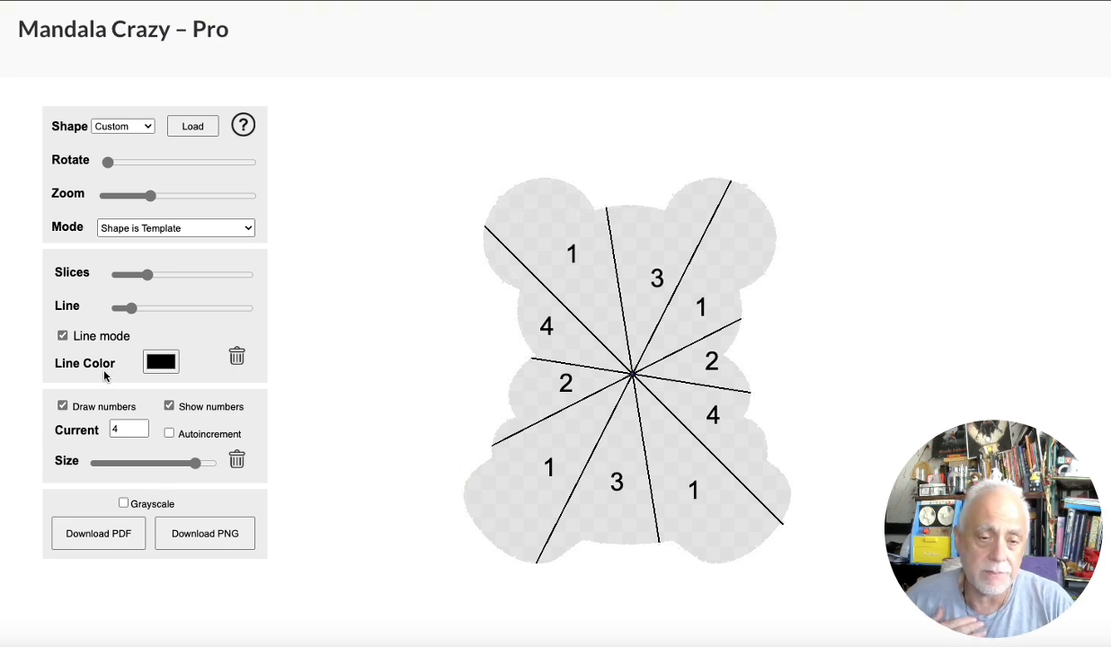
- Replace the labels with autoincremented numbers 1 to 10 clockwise around the slices, with the number size at about two thirds
click(236, 462)
click(169, 433)
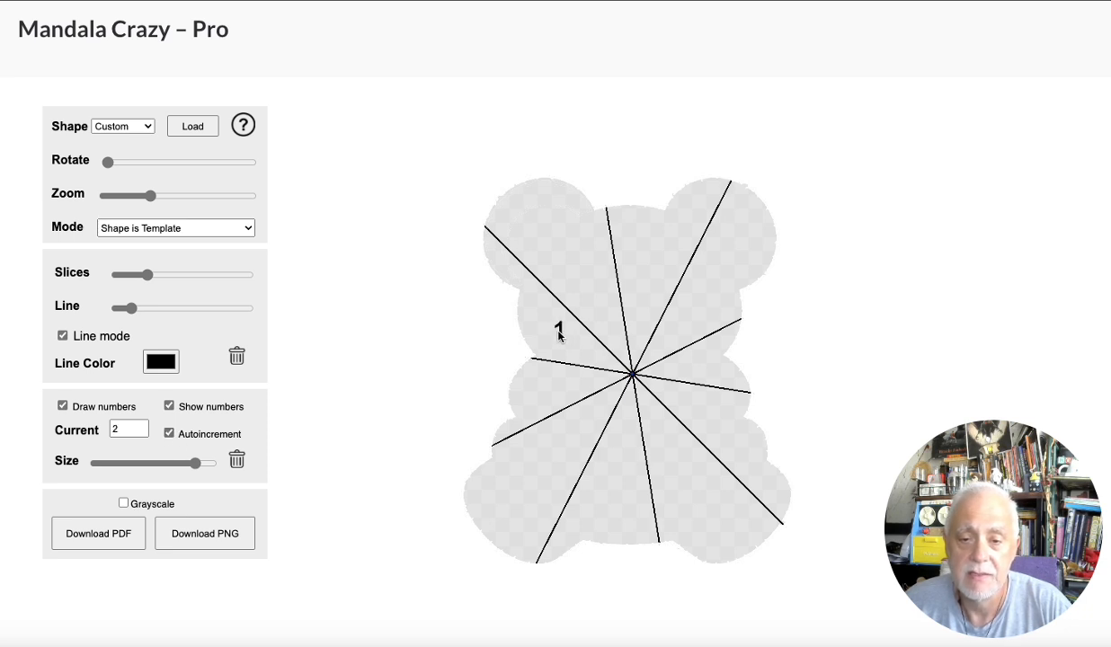
click(575, 261)
click(703, 280)
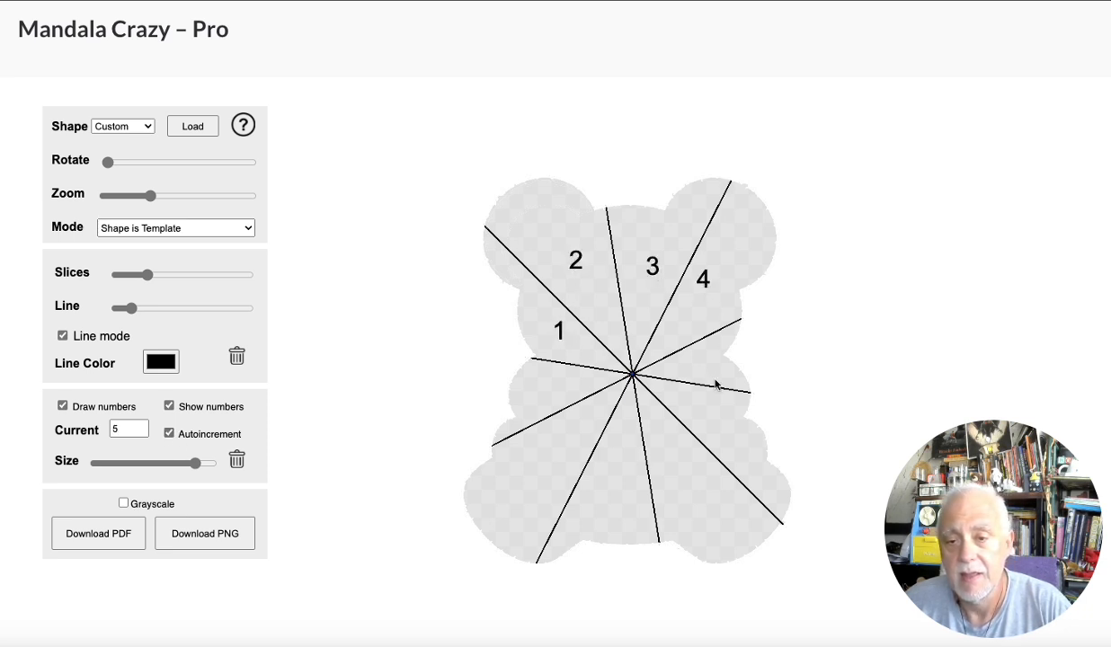
click(712, 364)
click(706, 418)
click(667, 454)
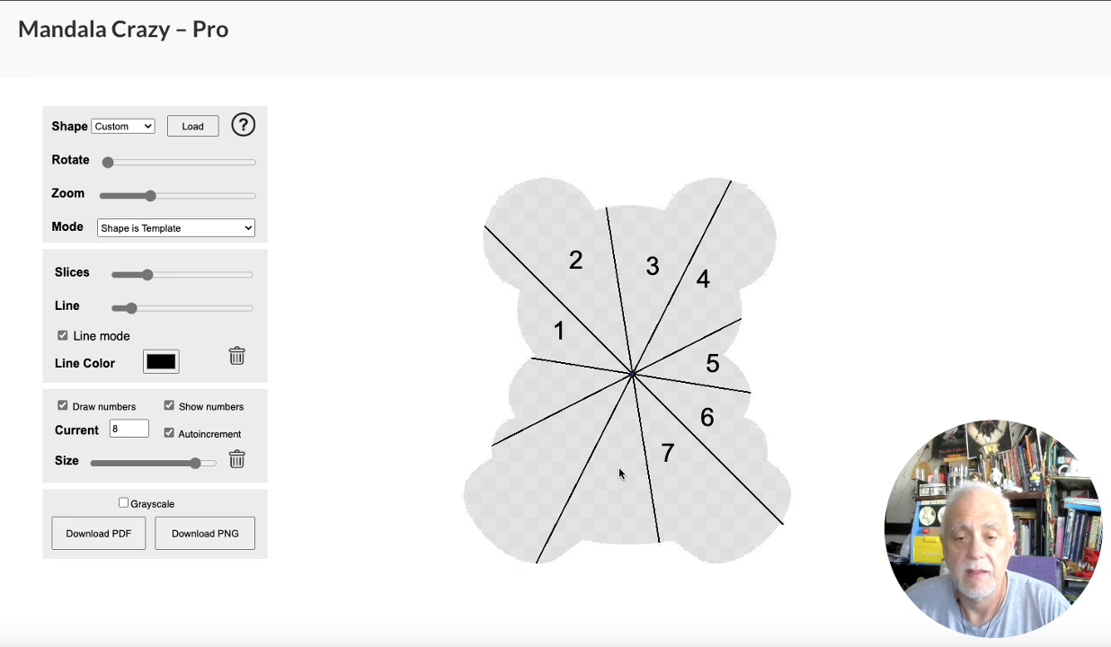
click(619, 466)
click(569, 434)
click(551, 396)
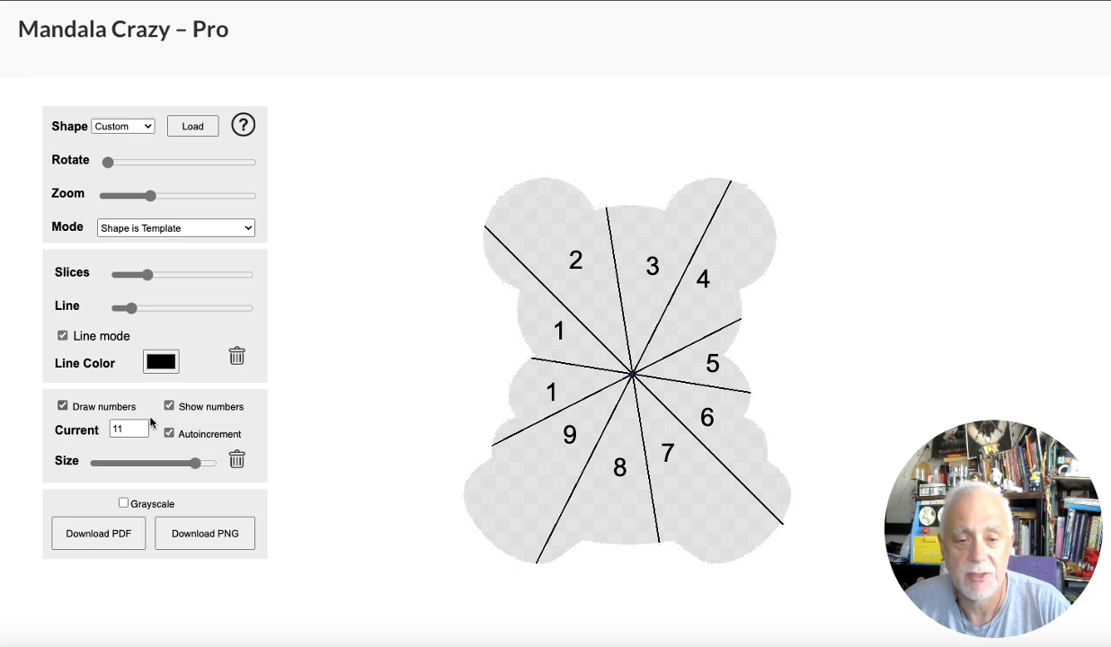
drag(194, 463, 159, 464)
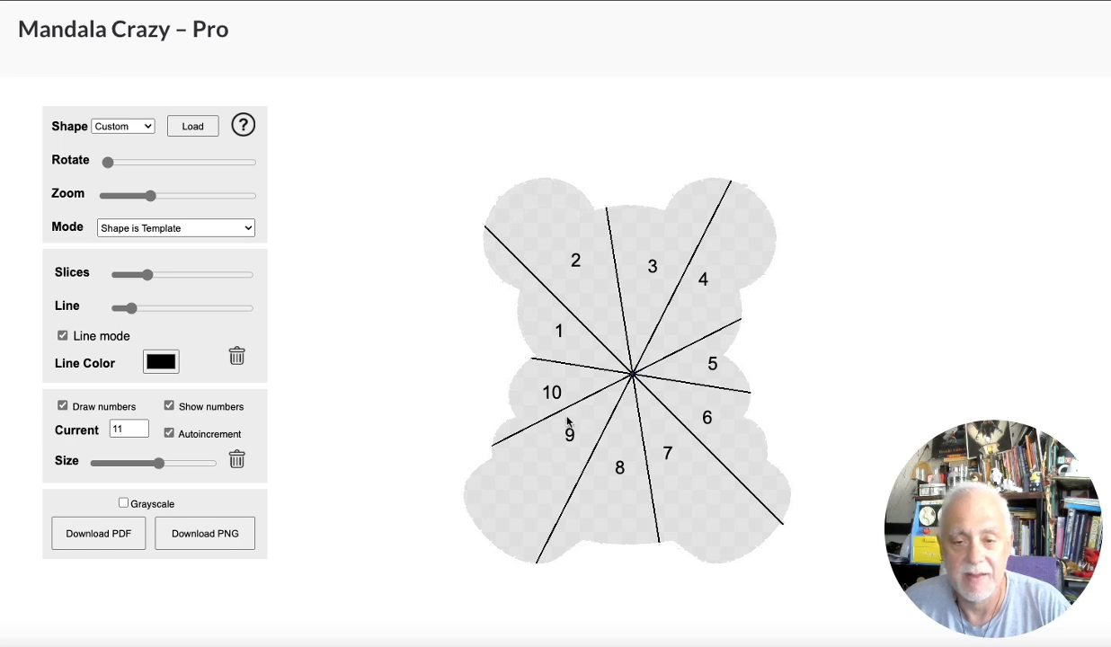
drag(160, 463, 173, 465)
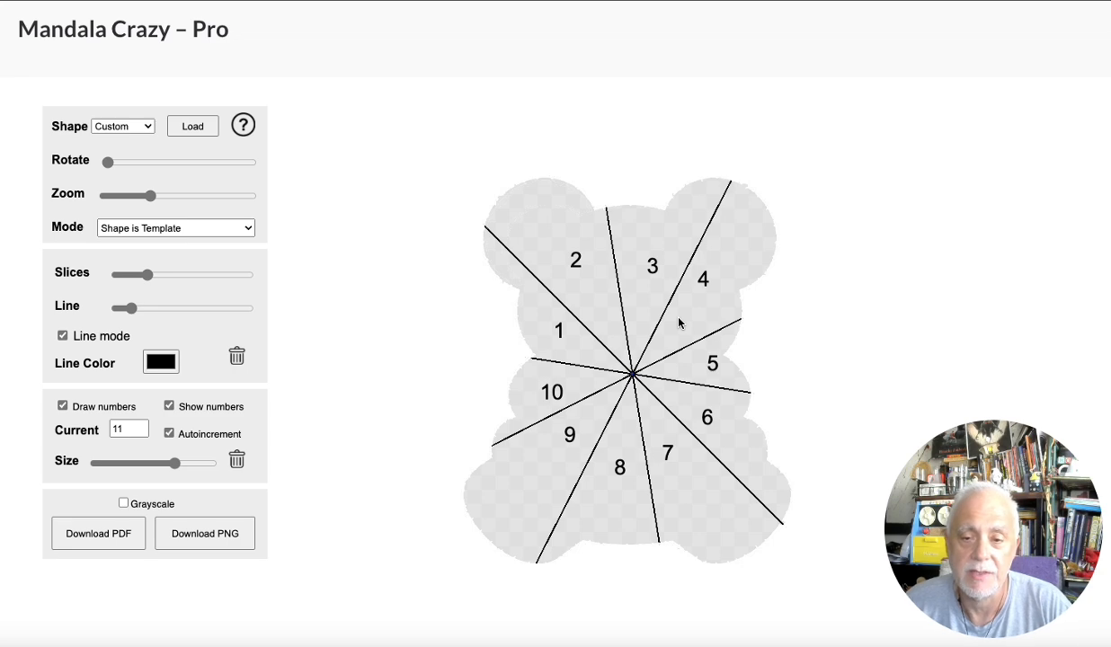
- Clear the slice numbers and set the mode to Image on Top
click(237, 460)
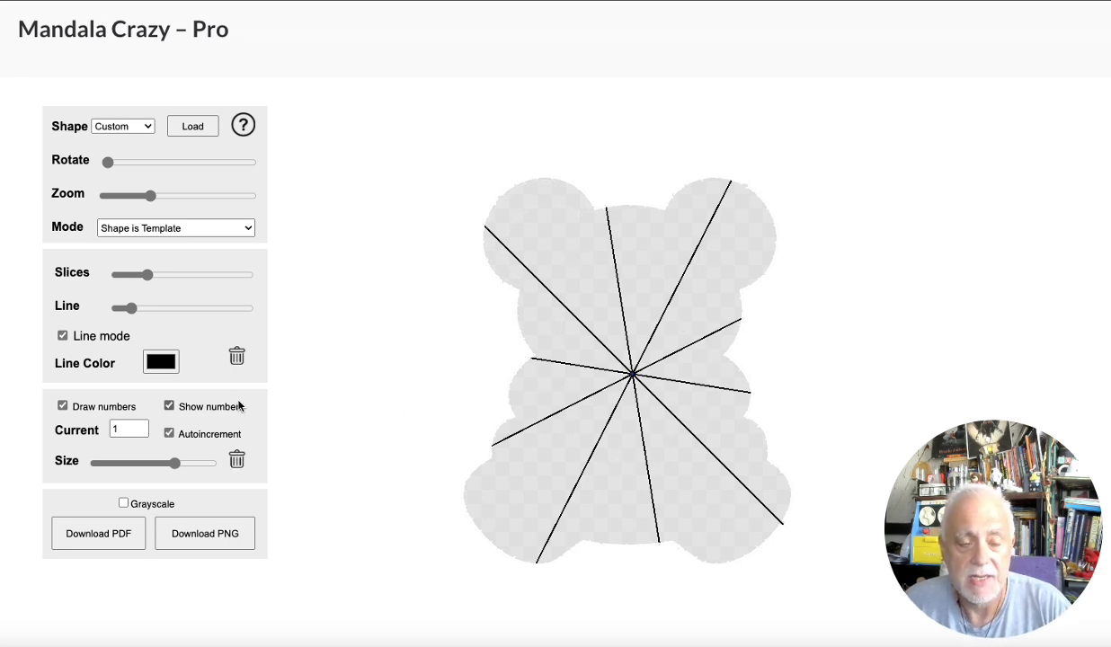
click(210, 228)
click(210, 262)
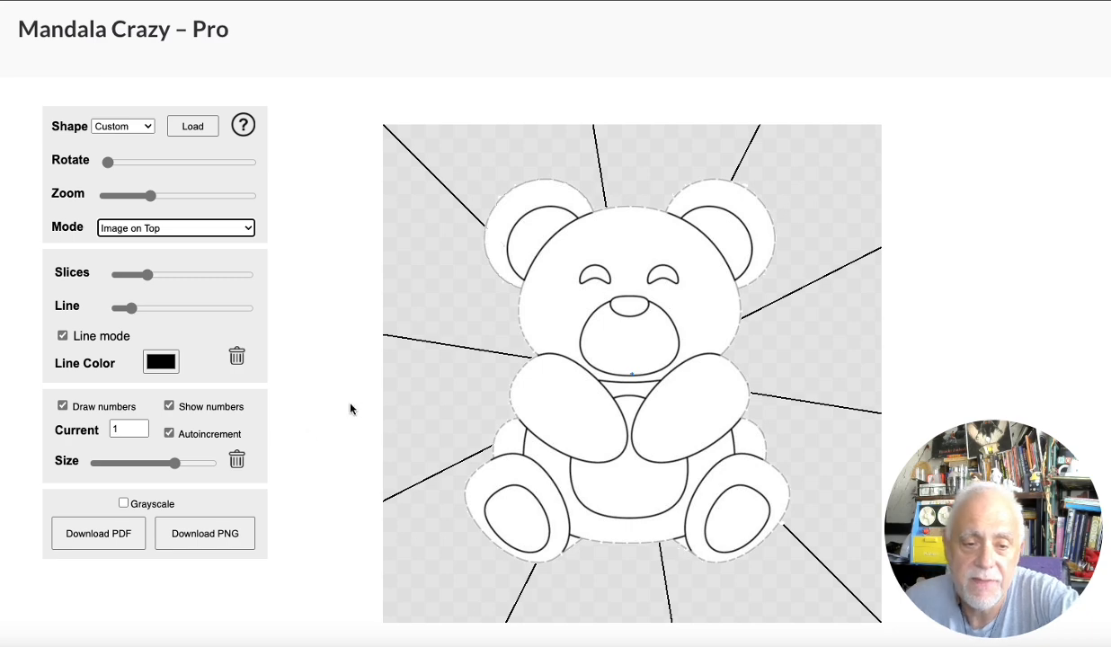
- With number size just under half and Autoincrement off, place a 1 on the bear's inner ears, foot pads, belly and muzzle
drag(175, 463, 148, 465)
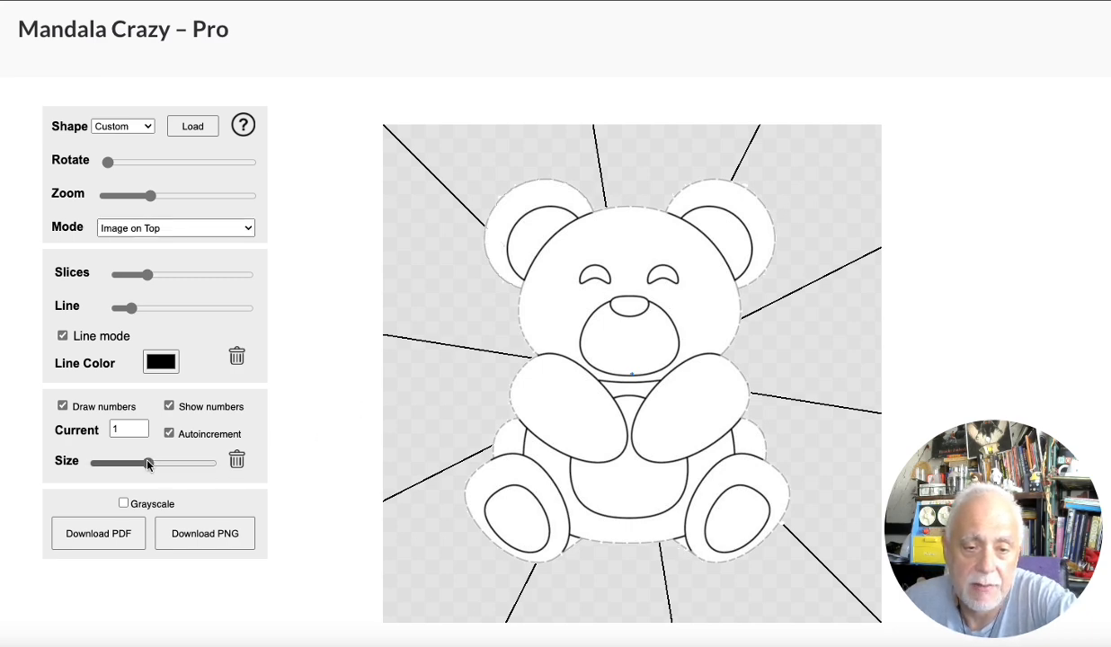
click(169, 434)
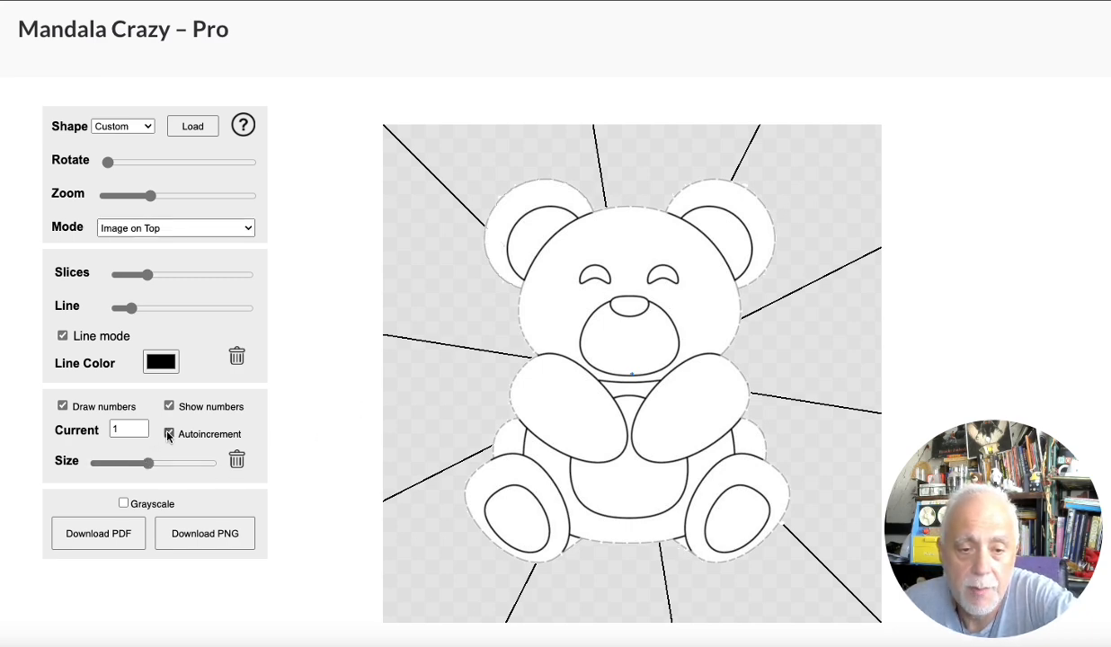
click(530, 235)
click(729, 234)
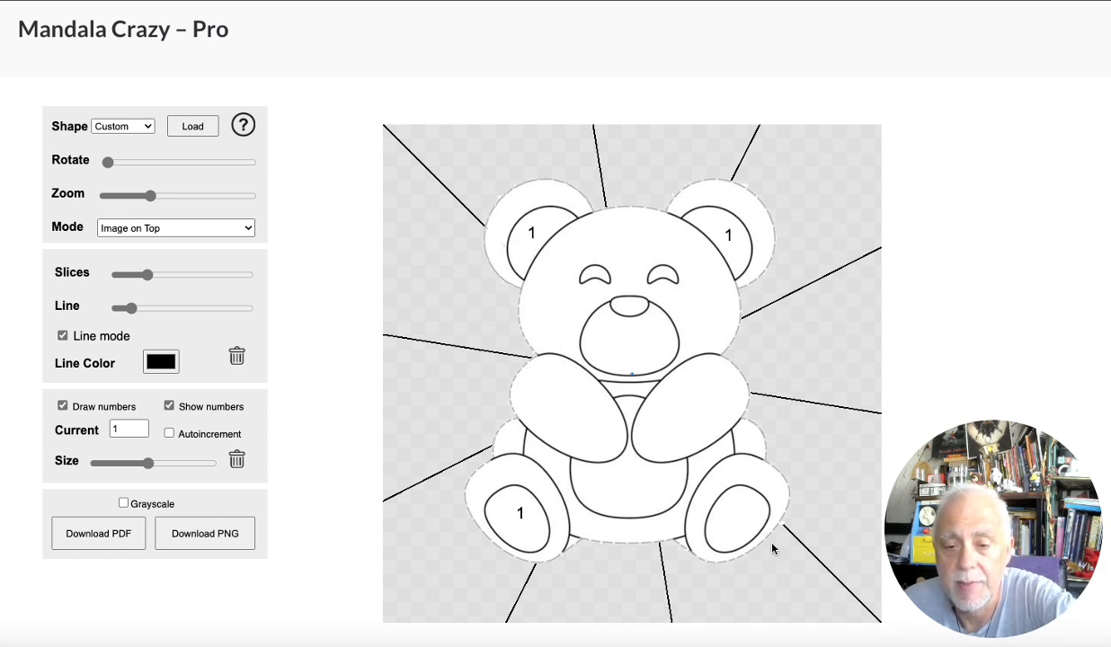
click(628, 479)
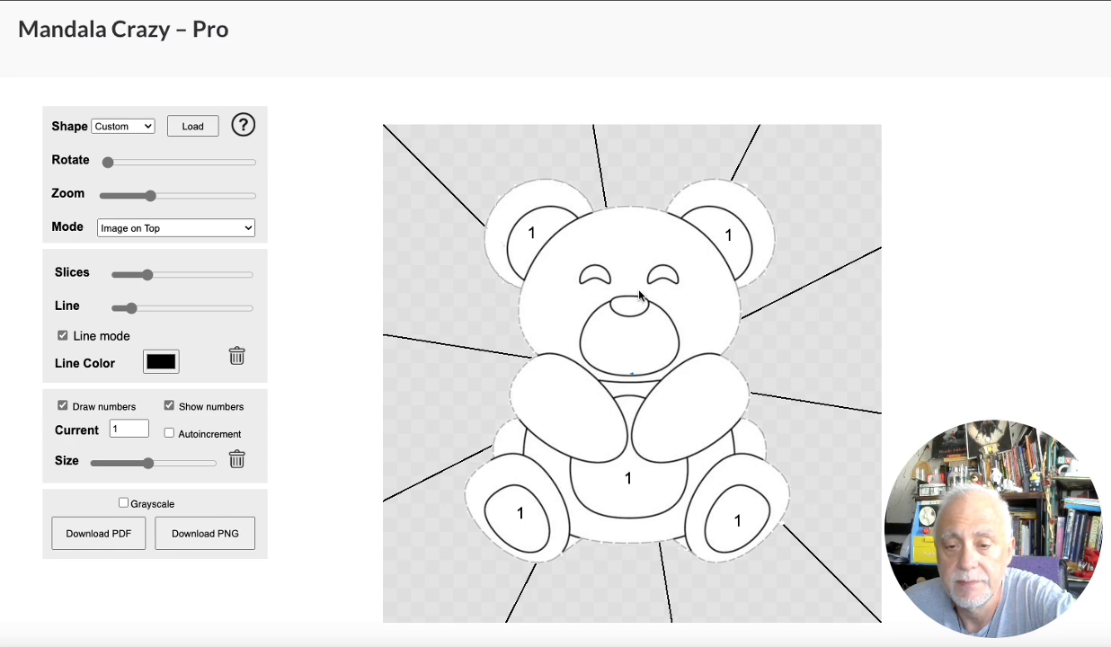
click(631, 336)
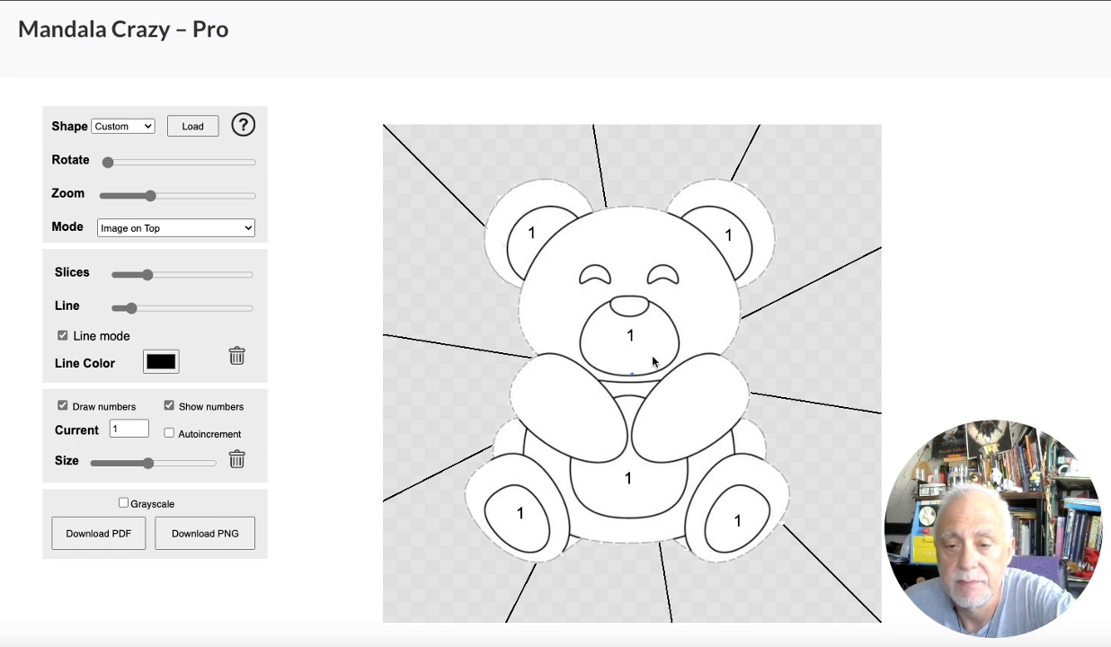
- Place a 2 on the bear's outer ears, forehead, arms, outer feet, neck and lower body
click(141, 425)
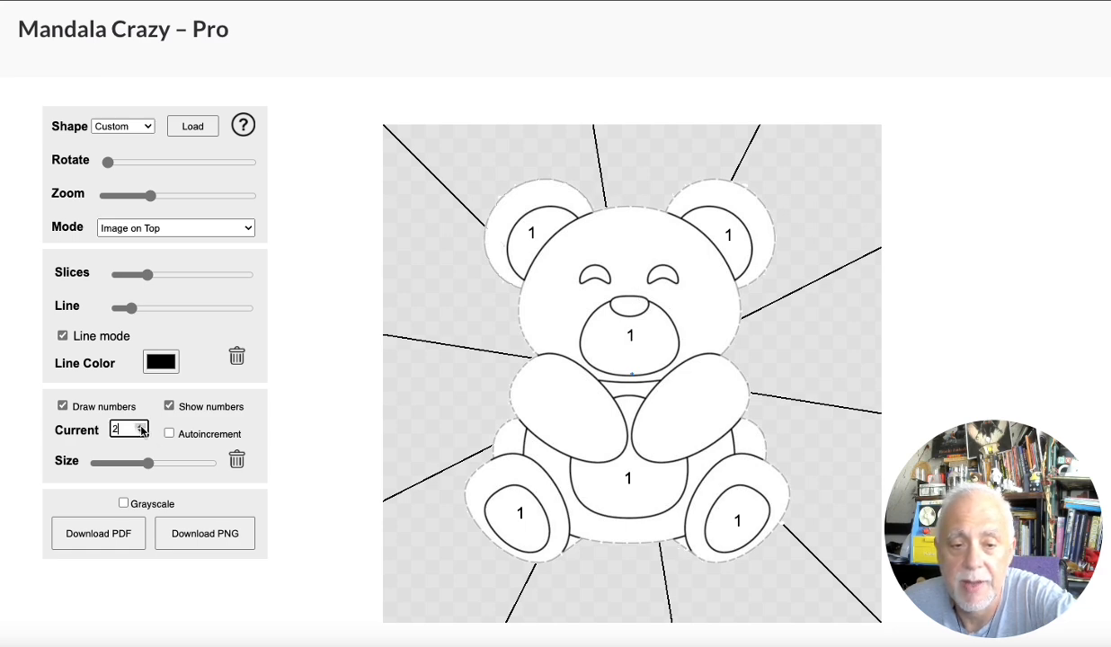
click(499, 223)
click(632, 242)
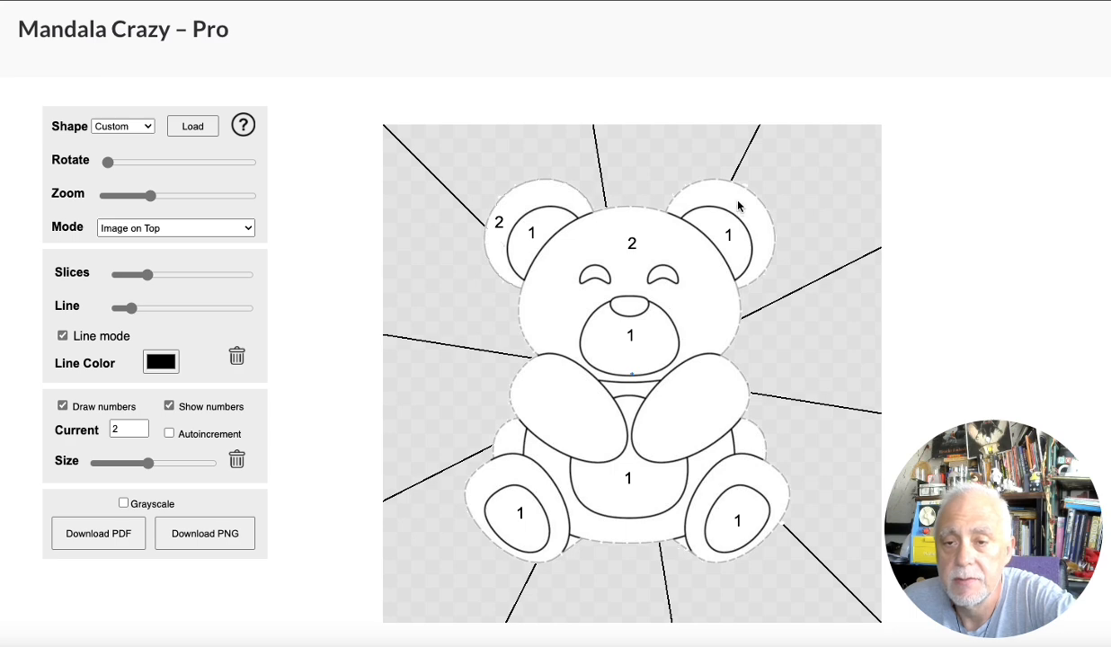
click(568, 406)
click(742, 473)
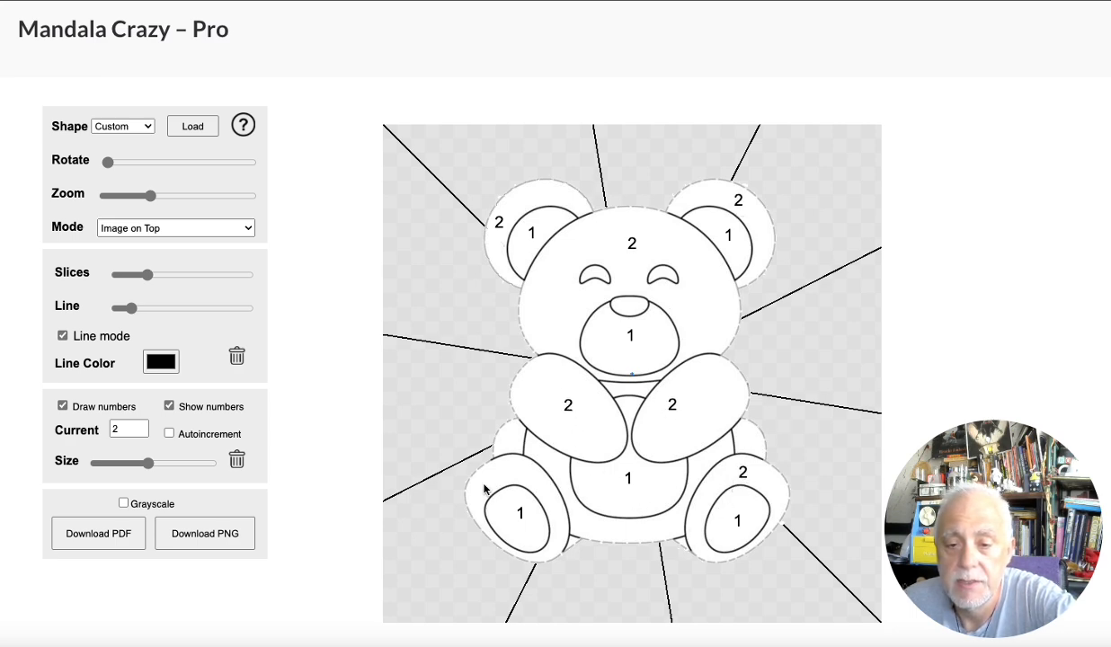
click(495, 480)
click(630, 533)
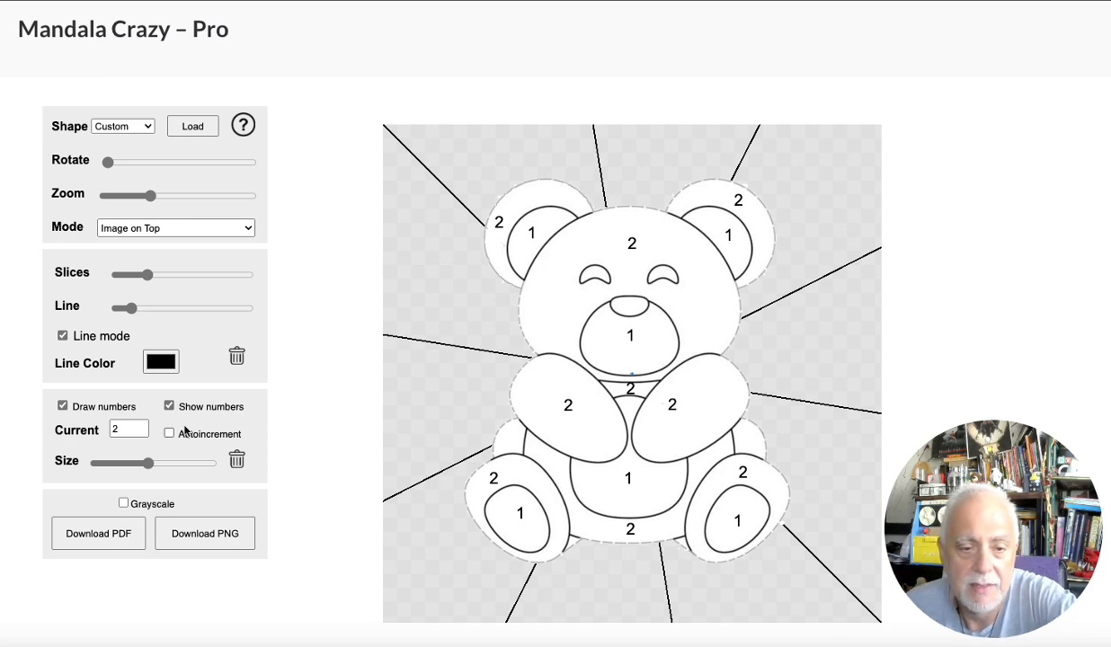
- Place a 3 on both small body areas just below the bear's arms, both eyes and the nose
click(141, 428)
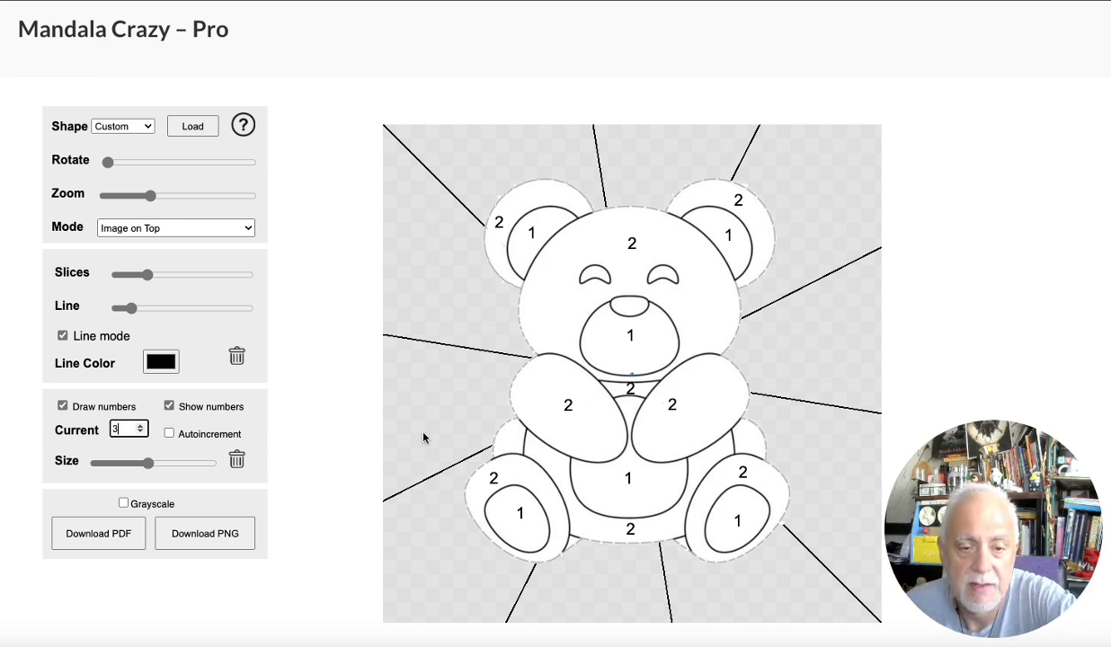
click(508, 438)
click(750, 439)
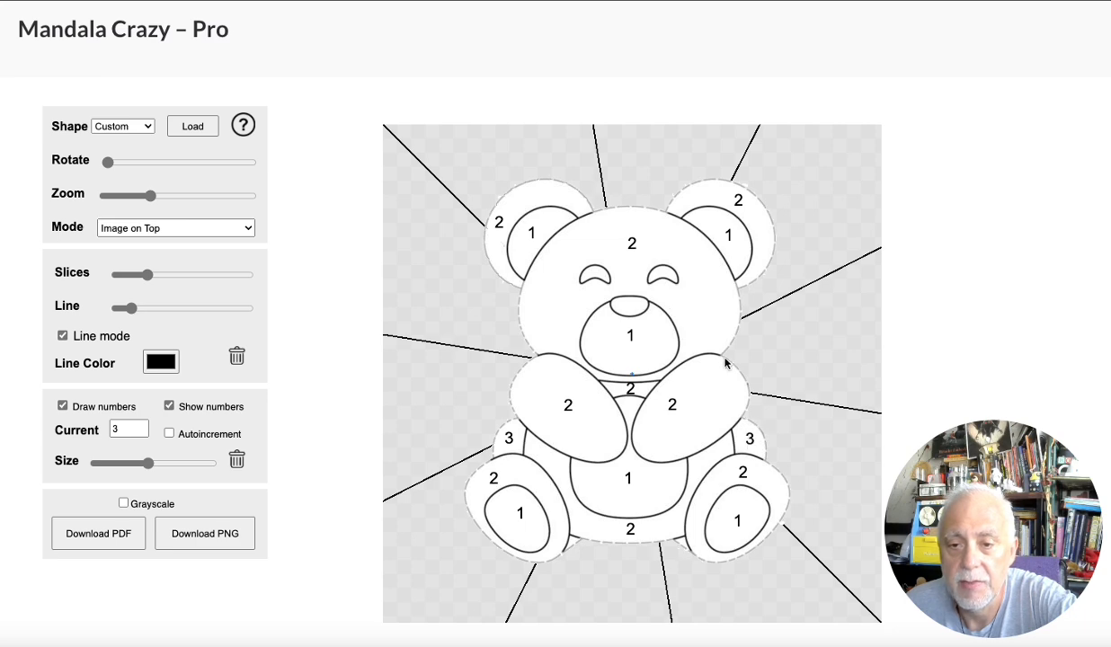
click(667, 276)
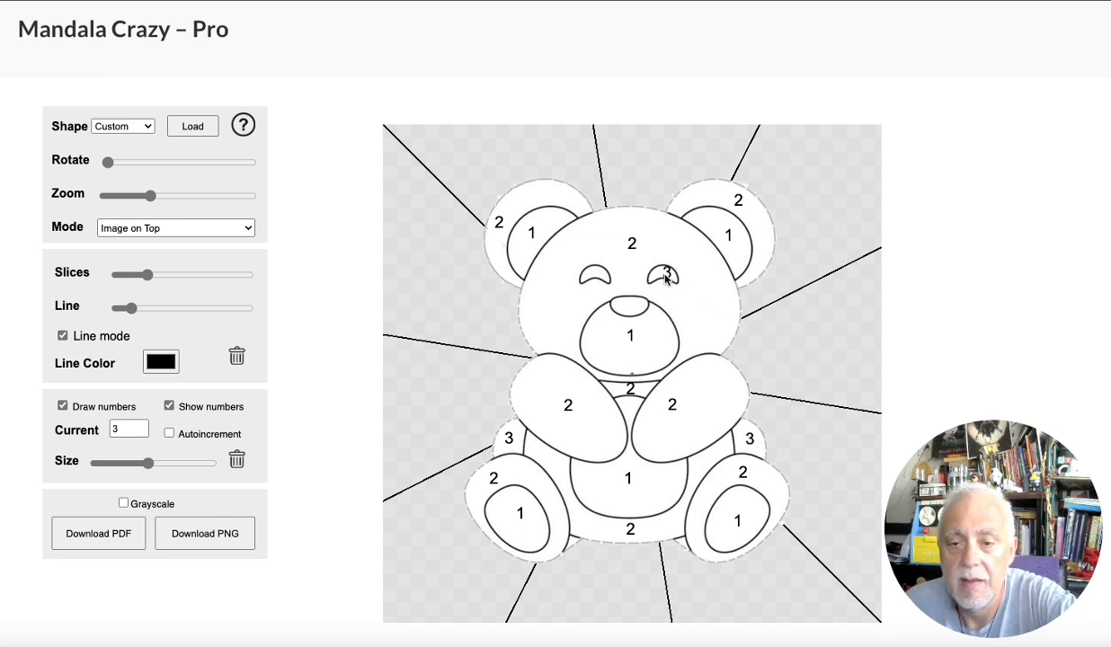
click(594, 274)
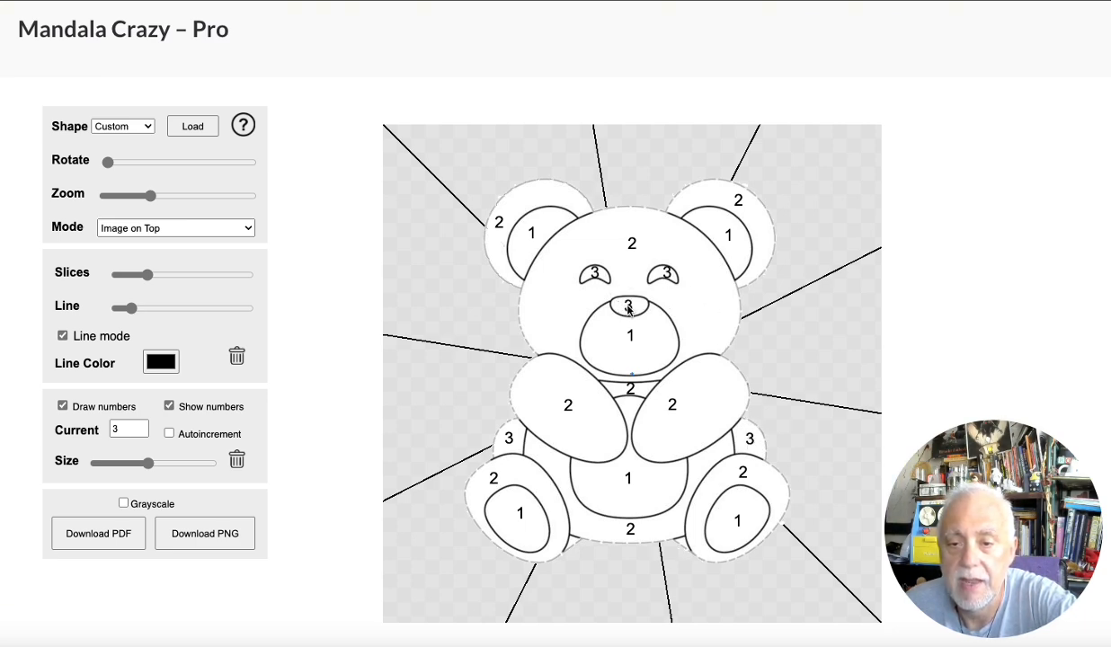
click(610, 302)
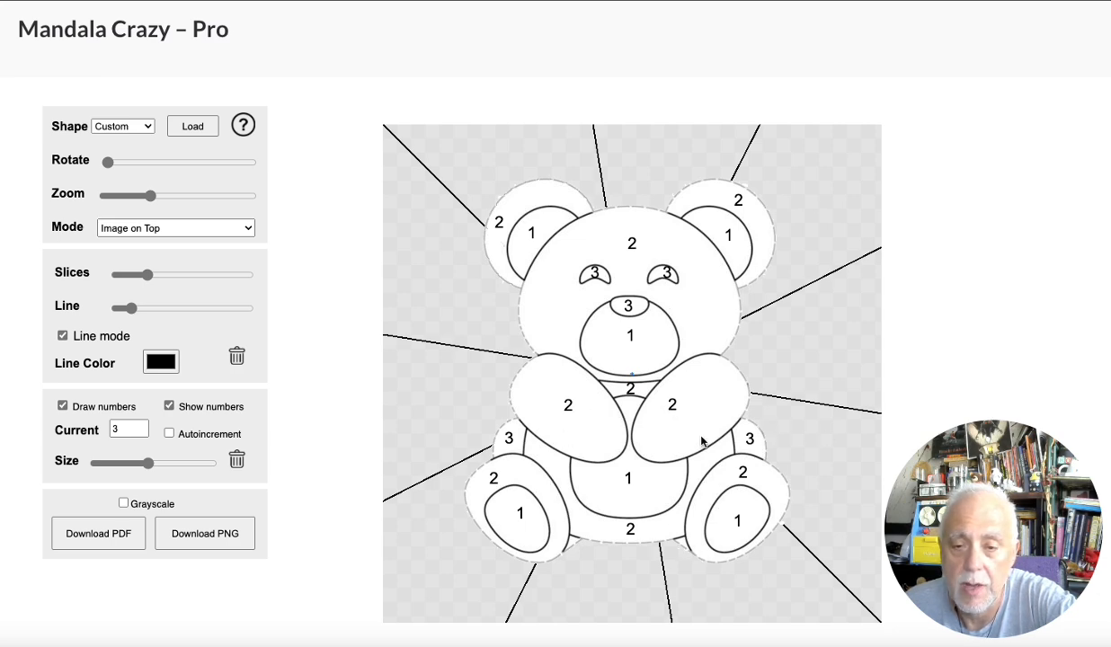
- Move the 2 on each of the bear's arms outward and reduce the number size to just under a third
drag(675, 406, 701, 399)
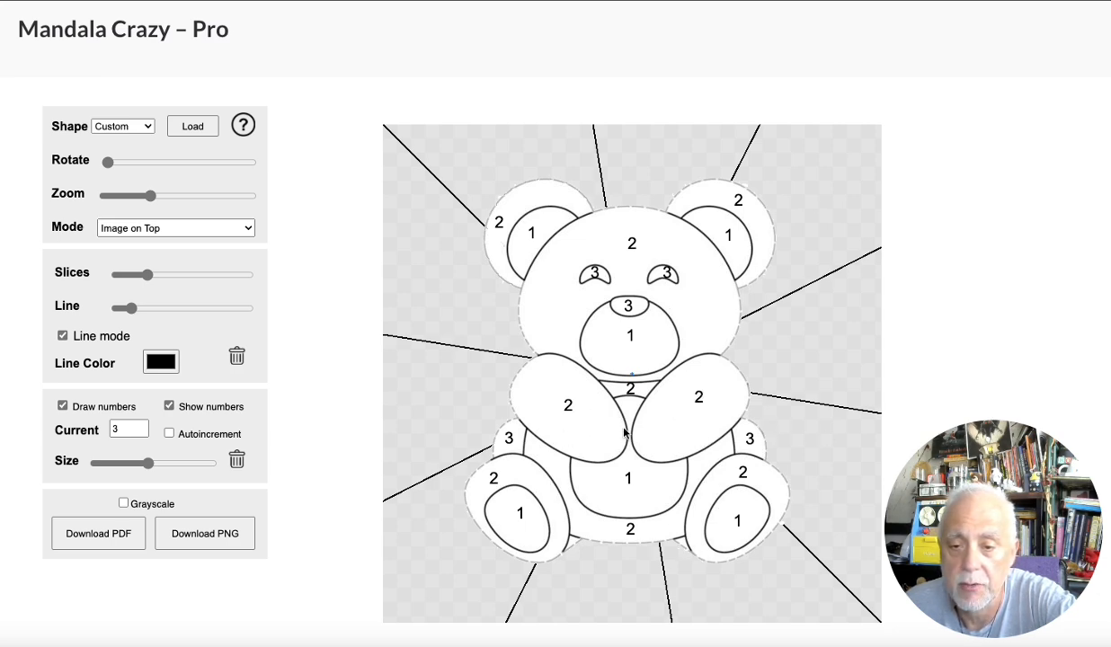
mouse_move(570, 409)
mouse_down()
mouse_move(538, 392)
mouse_move(551, 398)
mouse_up()
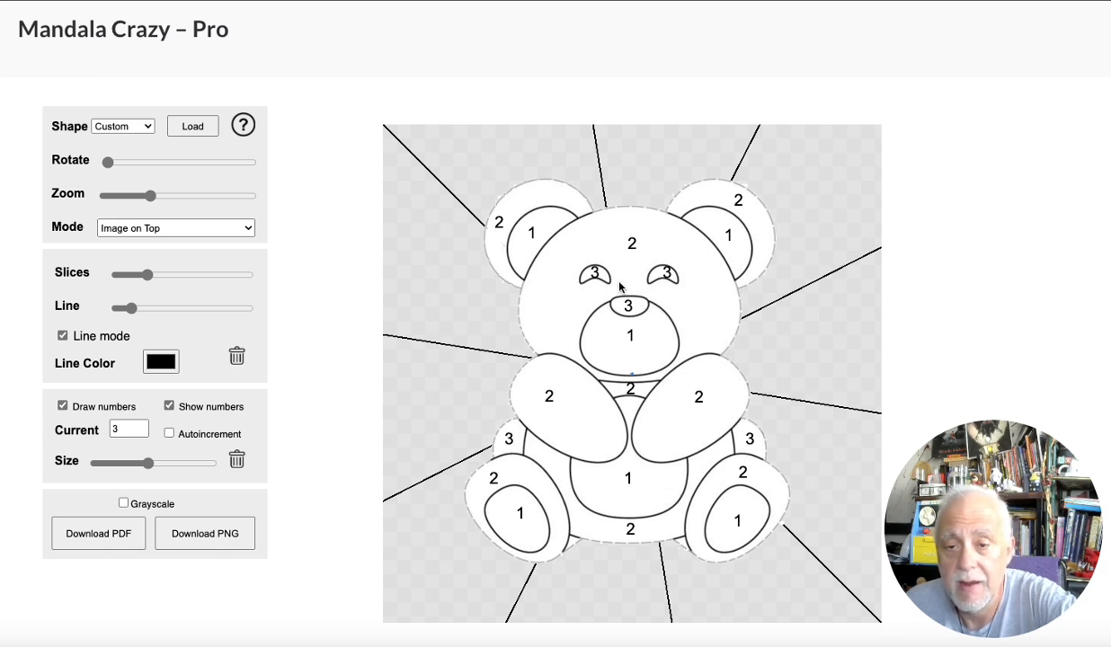
drag(149, 466, 127, 466)
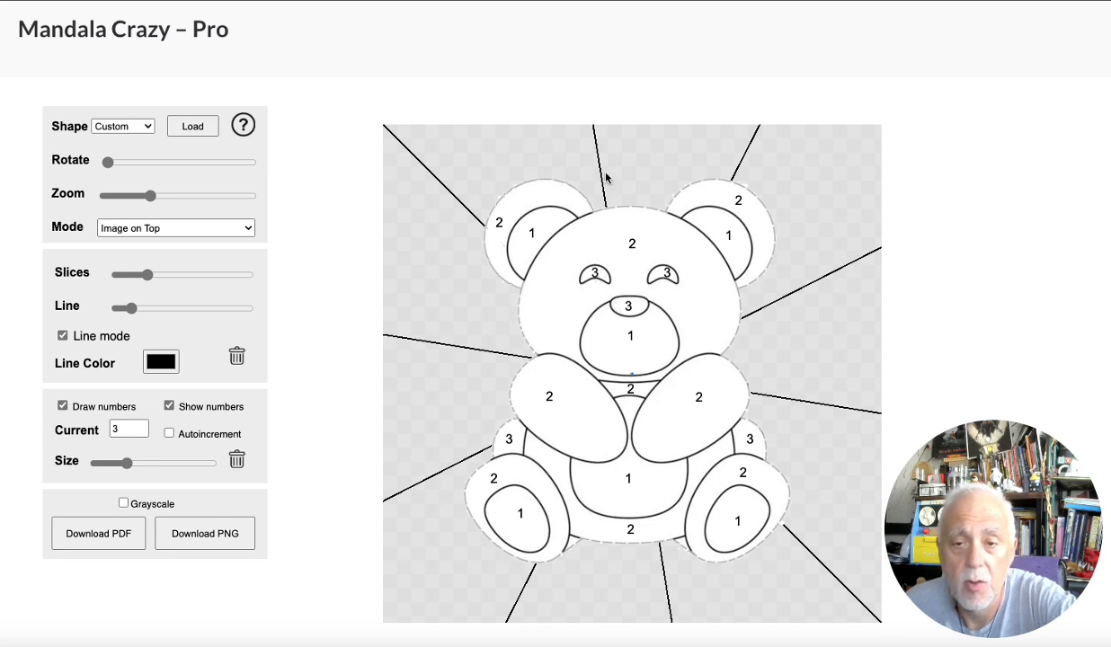
- Place a 4 in every other background slice around the bear, including the one directly above its head
click(140, 425)
click(445, 257)
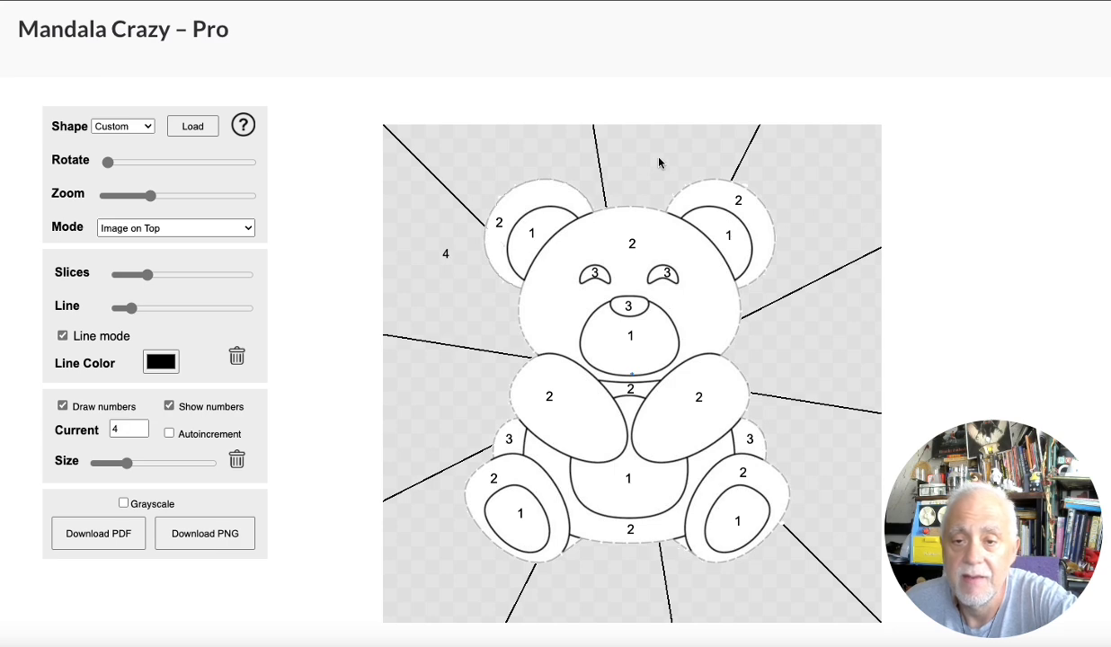
click(651, 167)
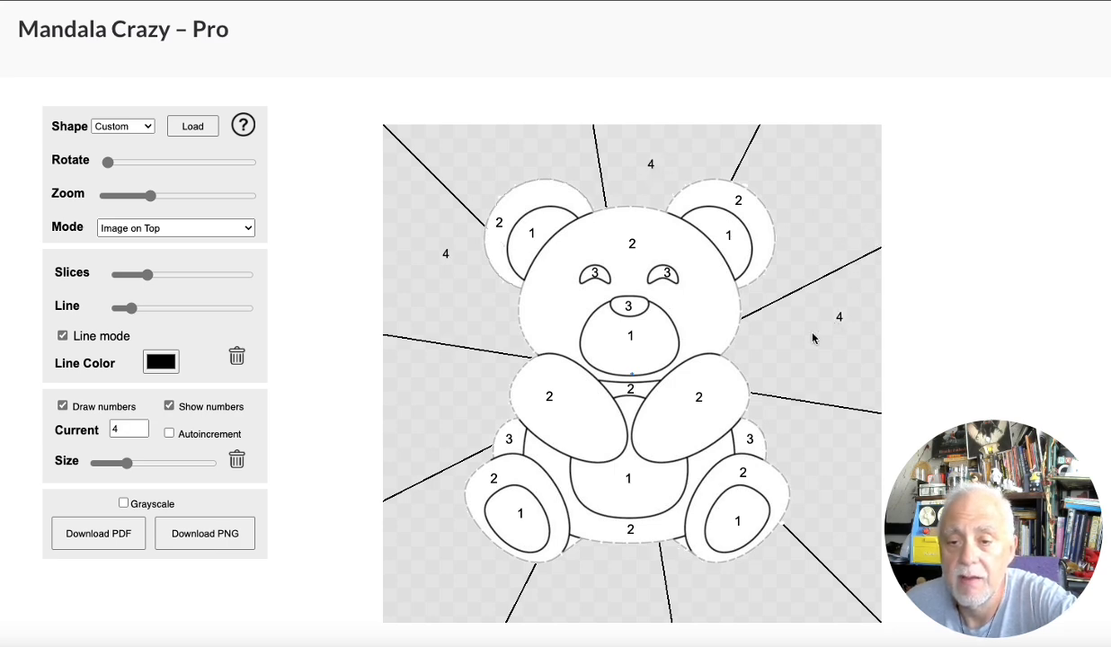
click(746, 582)
click(443, 565)
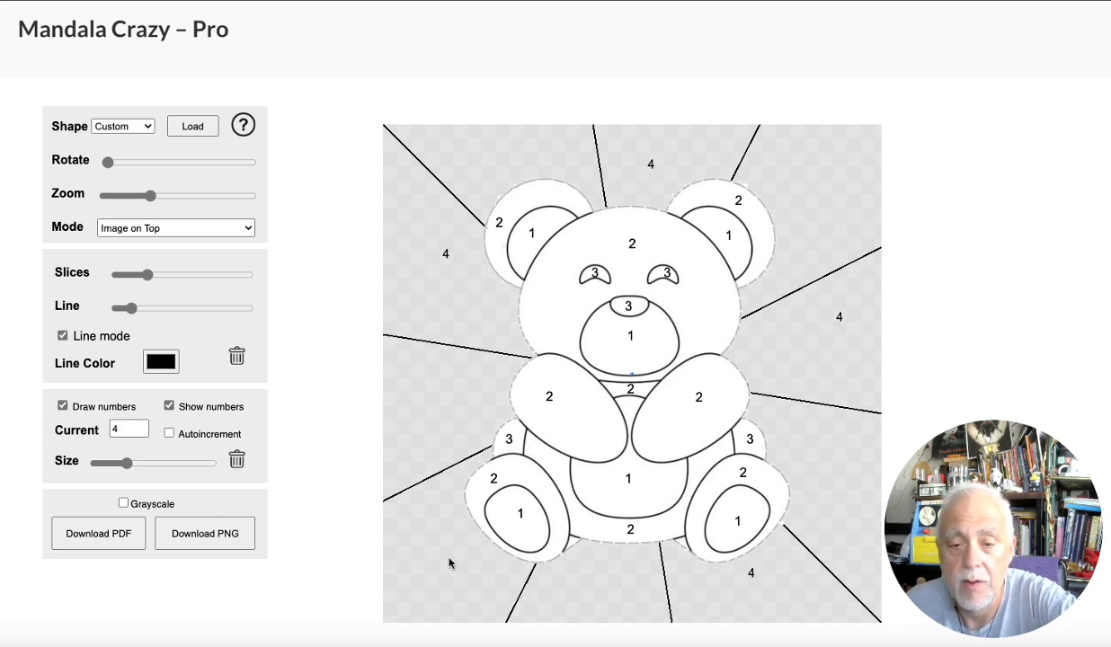
- Place a 5 in each of the five remaining unnumbered background slices around the bear
click(140, 428)
click(412, 405)
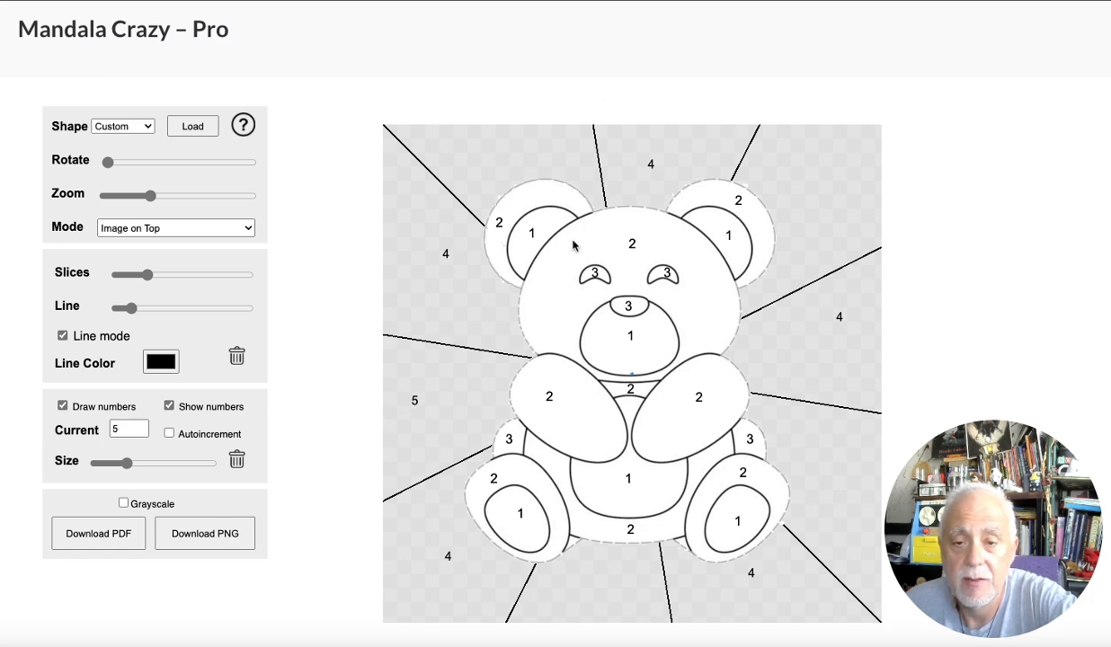
click(515, 157)
click(842, 183)
click(841, 486)
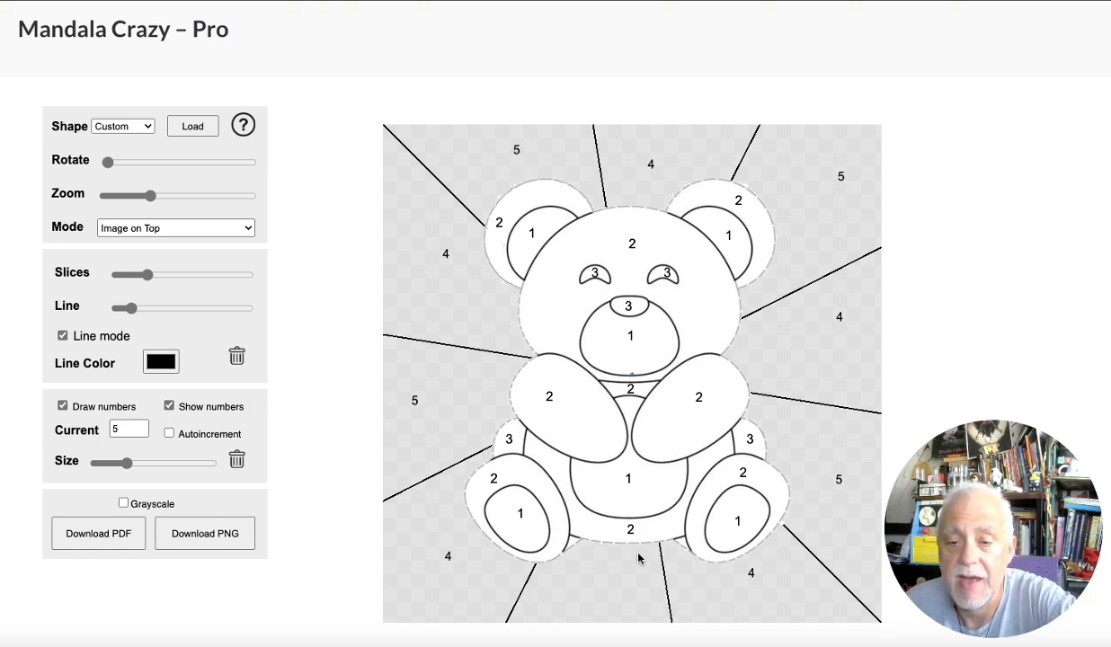
click(599, 578)
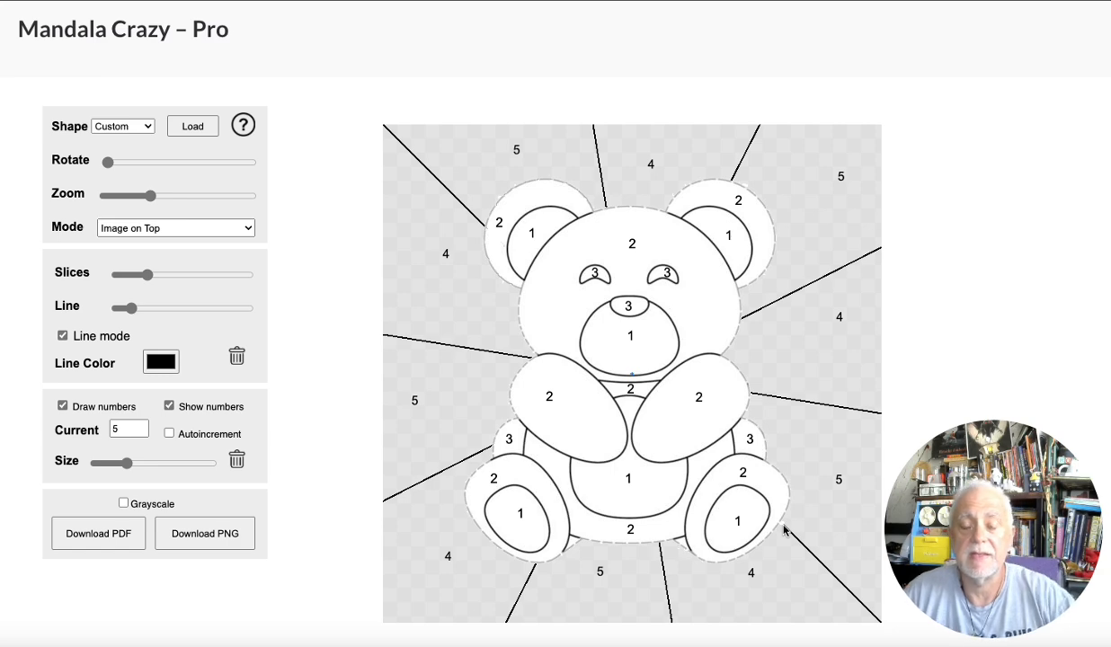